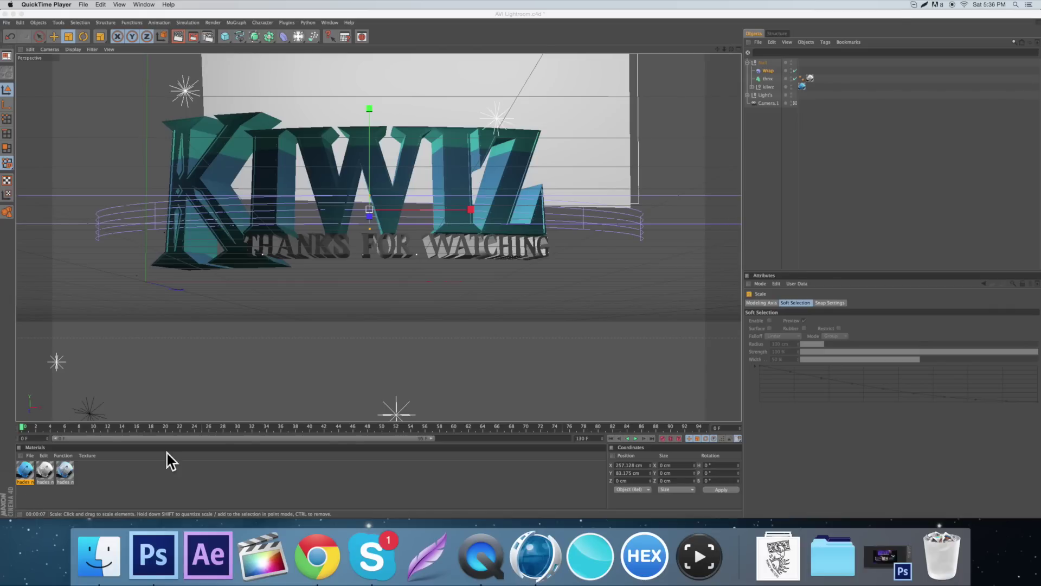
# Clear the object selection and render the existing text scene in the perspective viewport.
pyautogui.click(778, 237)
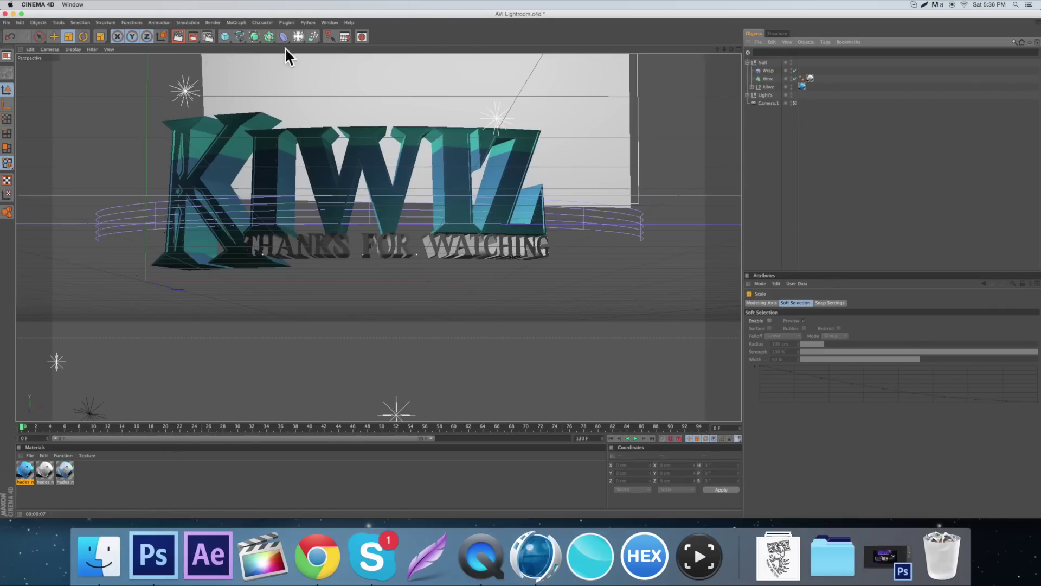
pyautogui.click(182, 38)
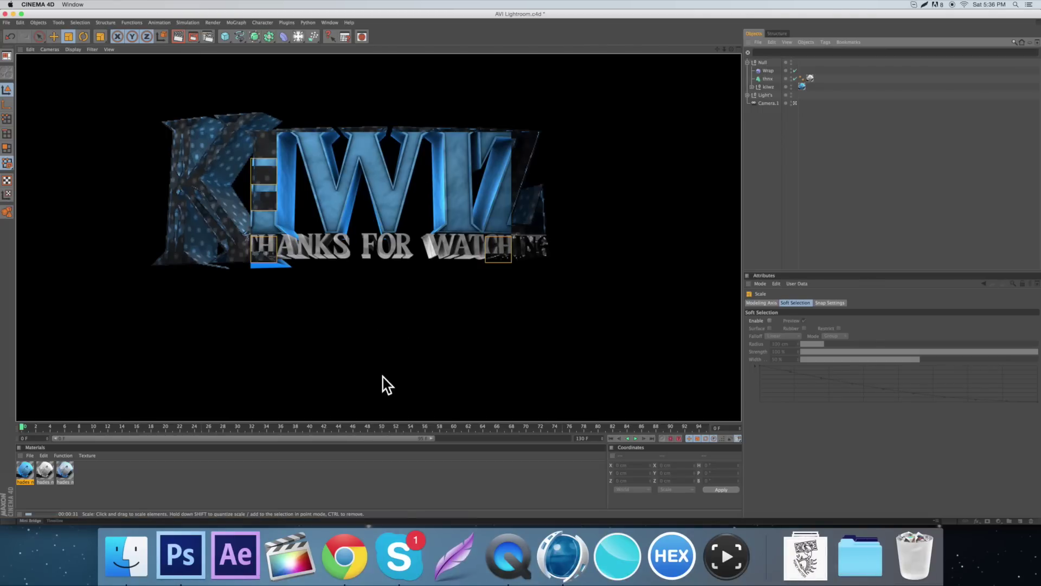
# Switch to Photoshop, make the Group 7 copy 2 layer visible and inspect the outro title up close.
pyautogui.click(181, 554)
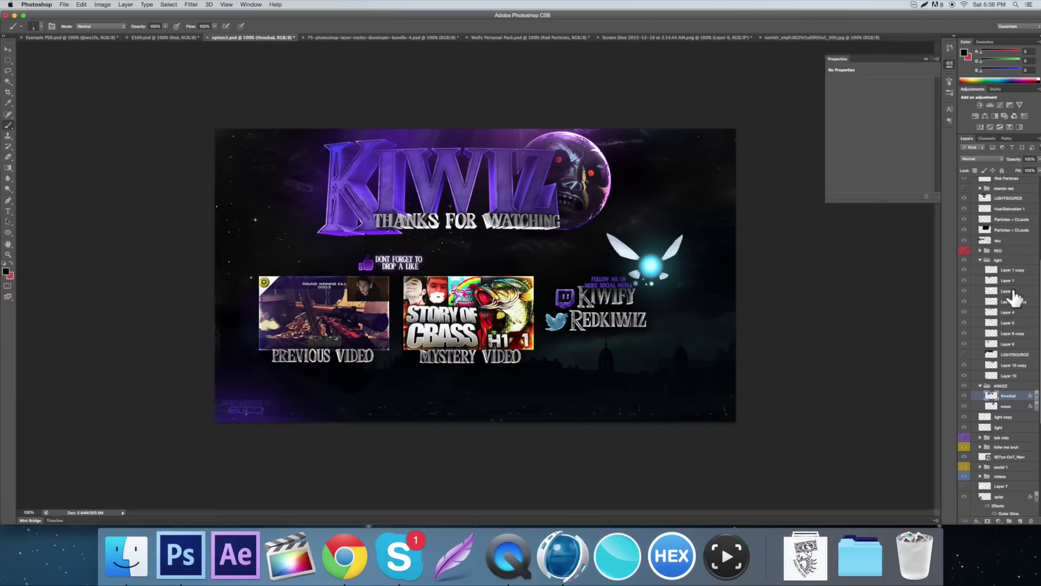
pyautogui.scroll(5, 1011, 285)
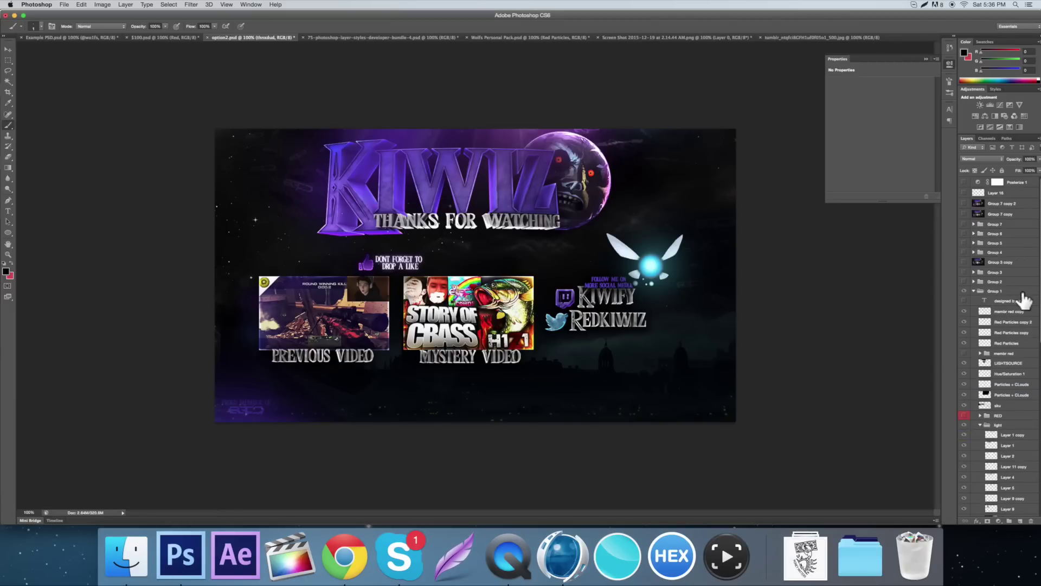
pyautogui.click(964, 203)
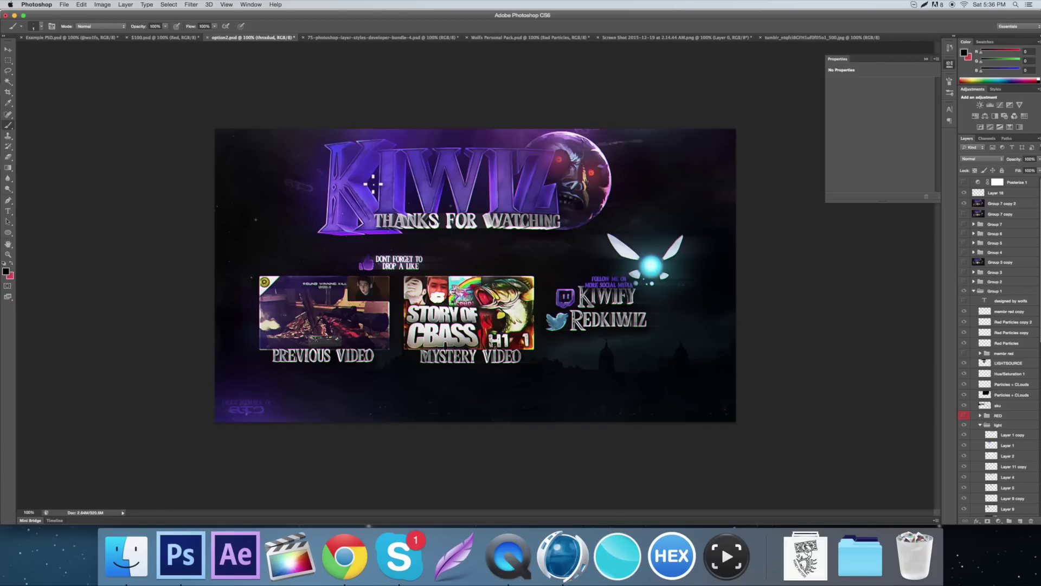
pyautogui.press('super+equal')
pyautogui.scroll(5, 351, 191)
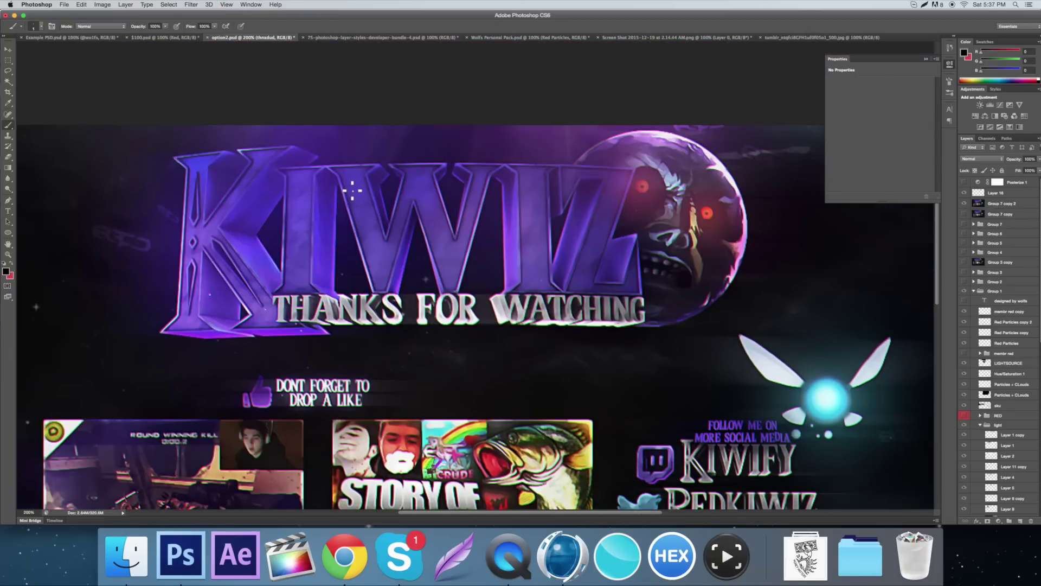
pyautogui.press('v')
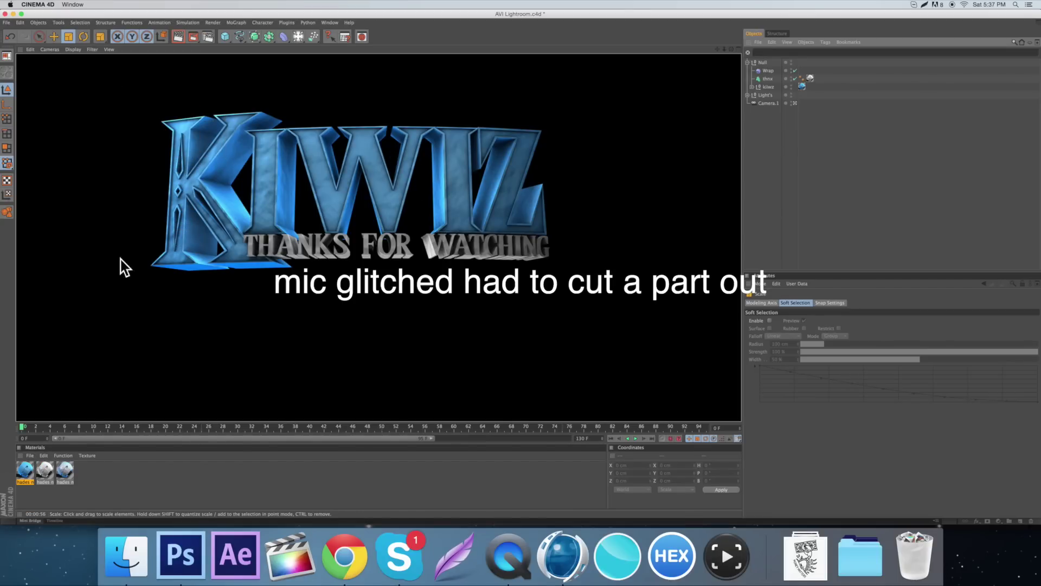
# In Cinema 4D, delete the parent null holding all the existing 3D text, keeping the lights and camera.
pyautogui.click(441, 184)
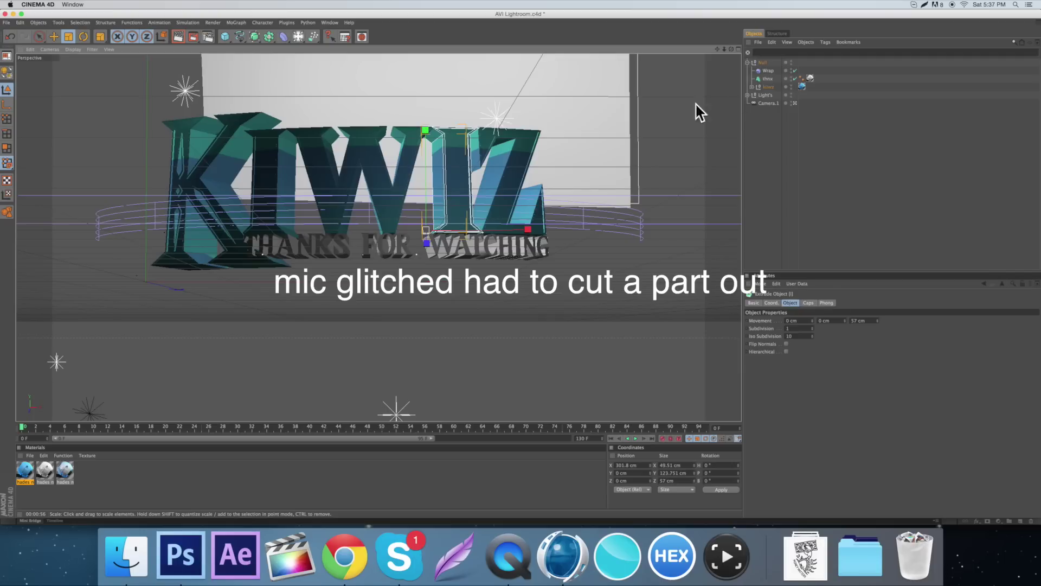
pyautogui.click(761, 71)
pyautogui.click(762, 63)
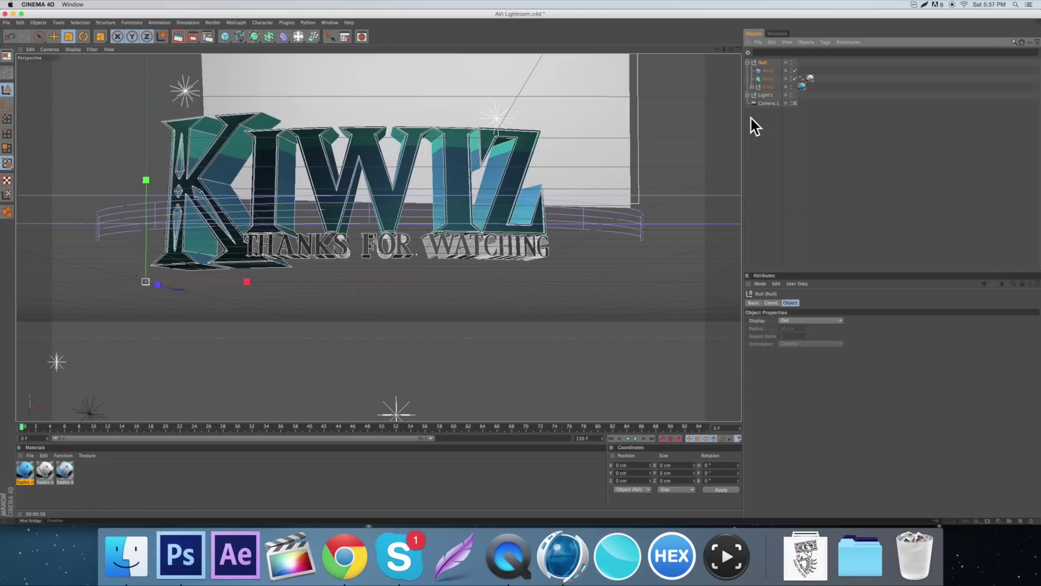
pyautogui.click(760, 63)
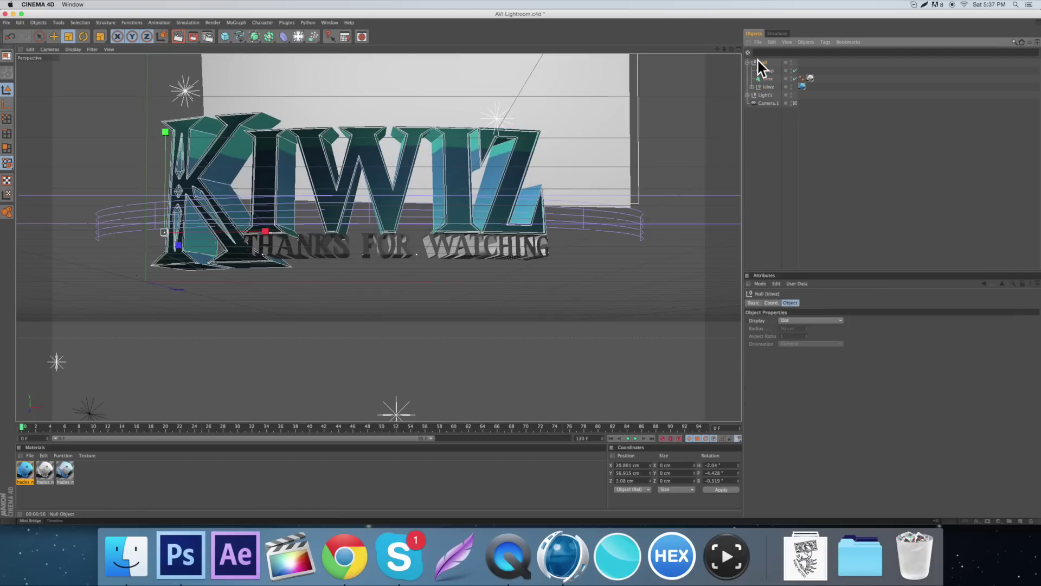
pyautogui.press('Delete')
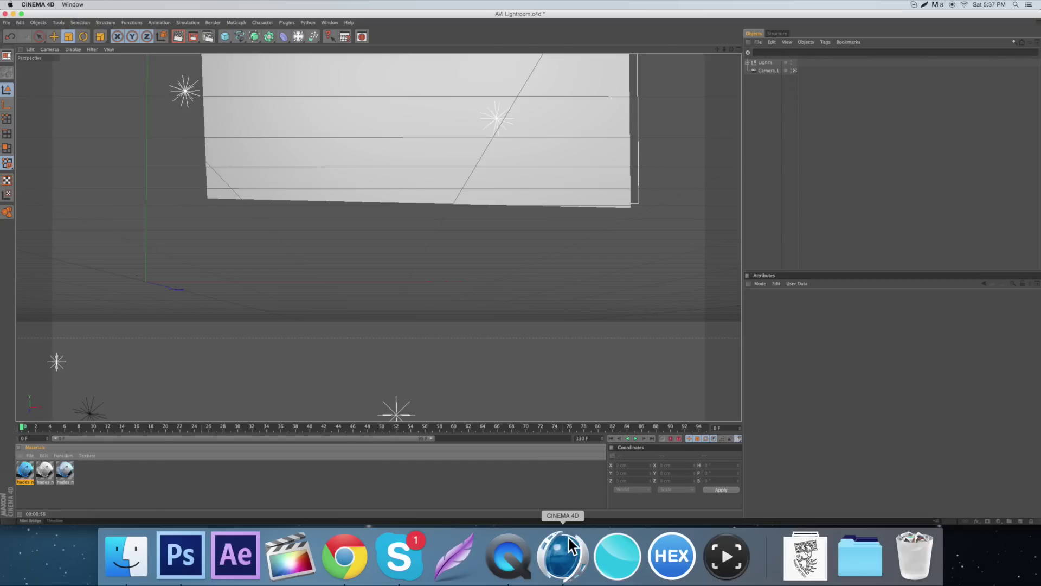
# Check the Cinema 4D version information and close its window.
pyautogui.click(39, 5)
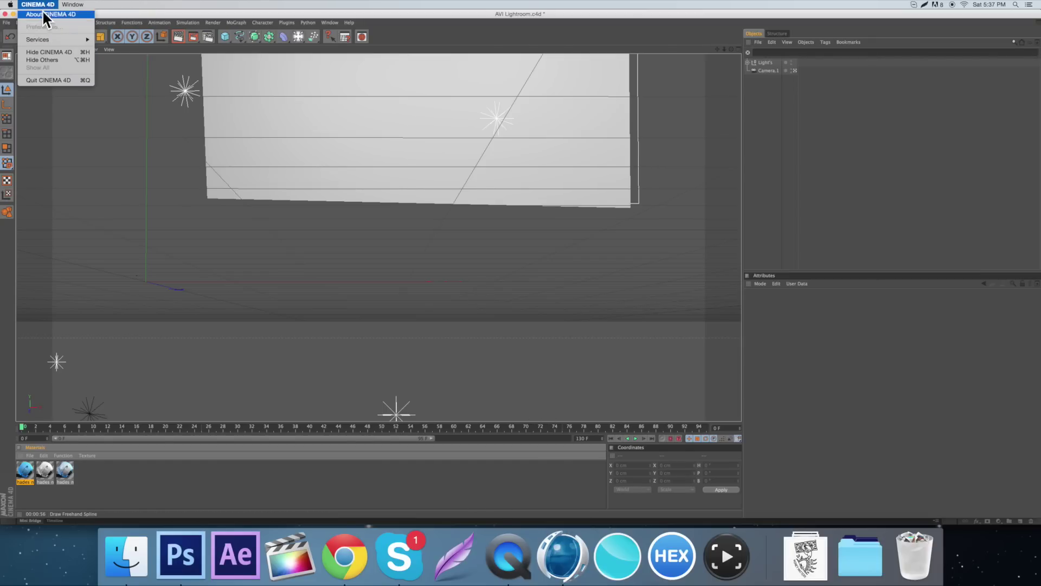
pyautogui.click(38, 15)
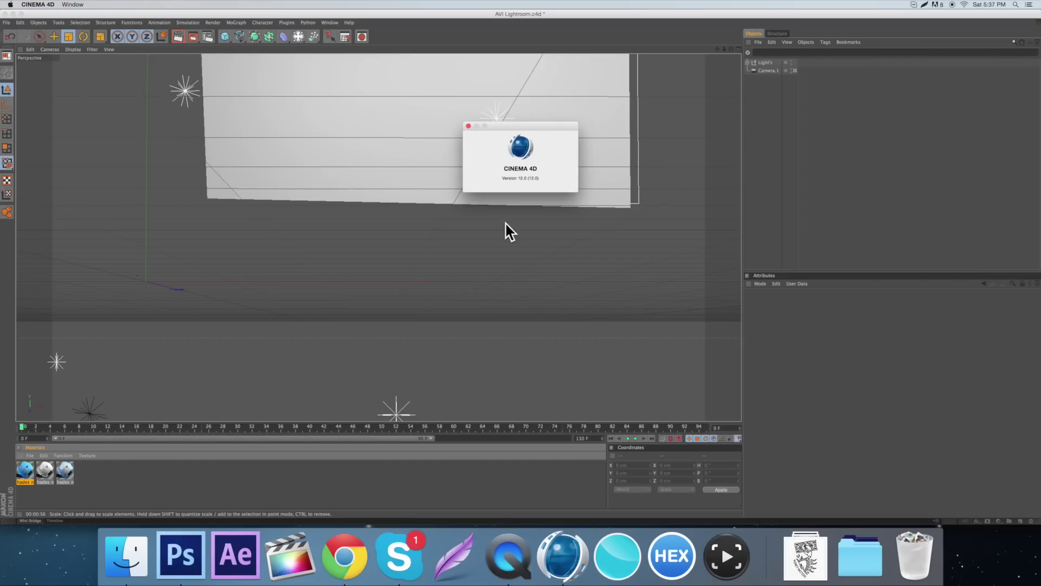
pyautogui.moveTo(502, 187); pyautogui.dragTo(488, 147)
pyautogui.click(468, 126)
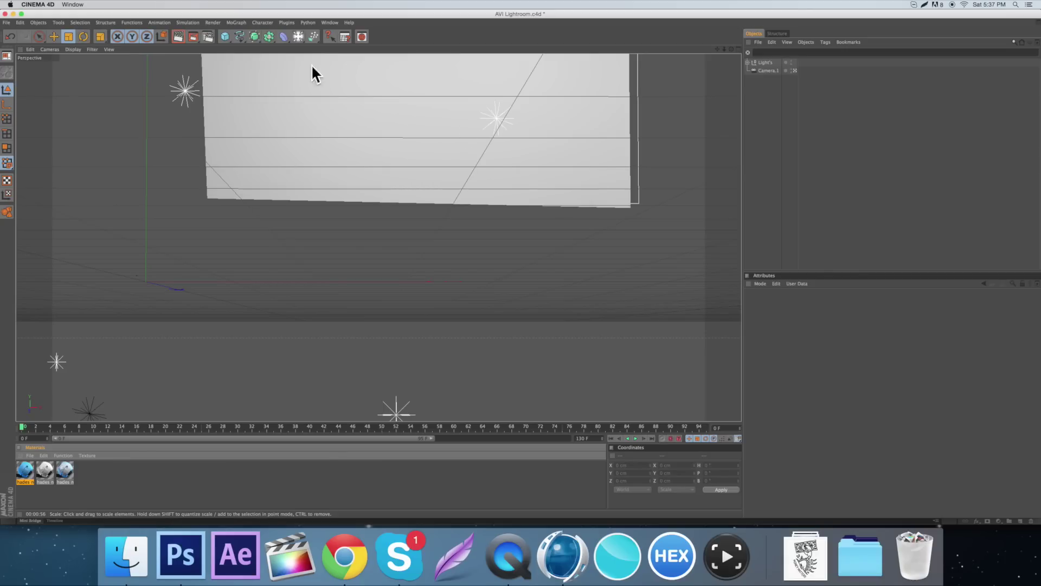
# Add a MoText object to the scene and set its text to "Kiwiz".
pyautogui.click(237, 22)
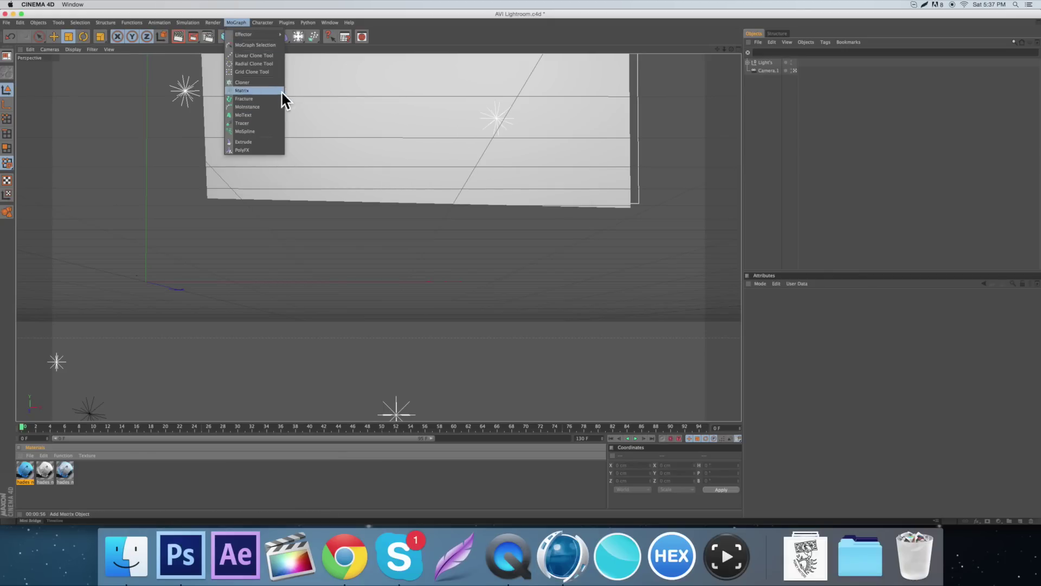
pyautogui.click(281, 28)
pyautogui.click(241, 23)
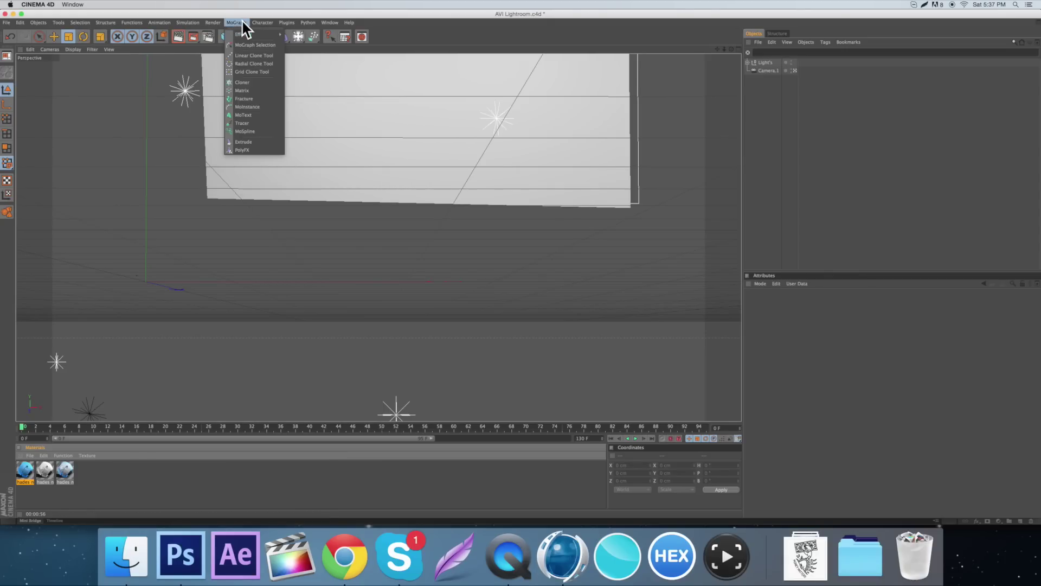
pyautogui.click(254, 116)
pyautogui.scroll(-2, 532, 181)
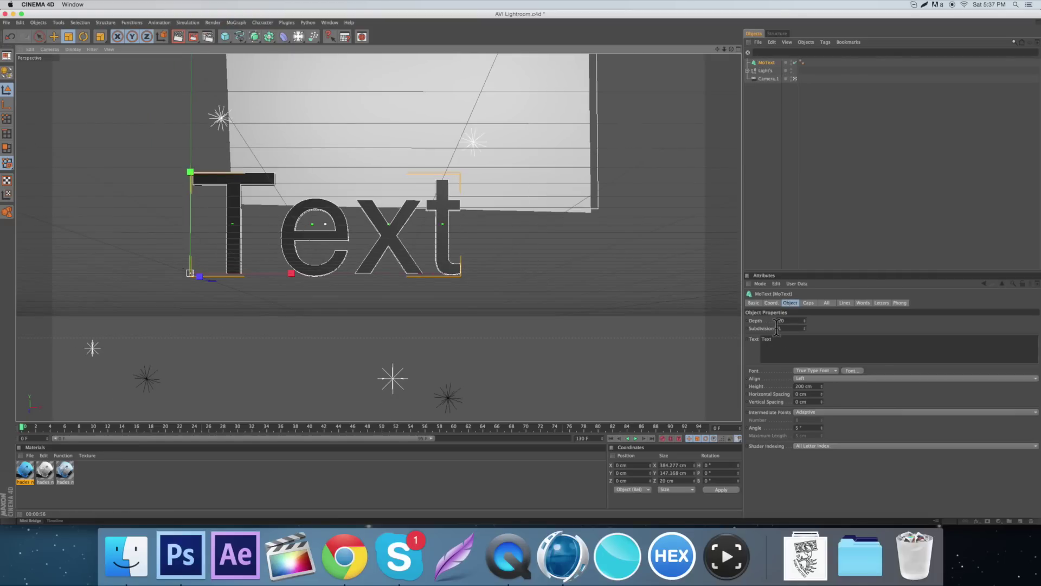
pyautogui.doubleClick(770, 343)
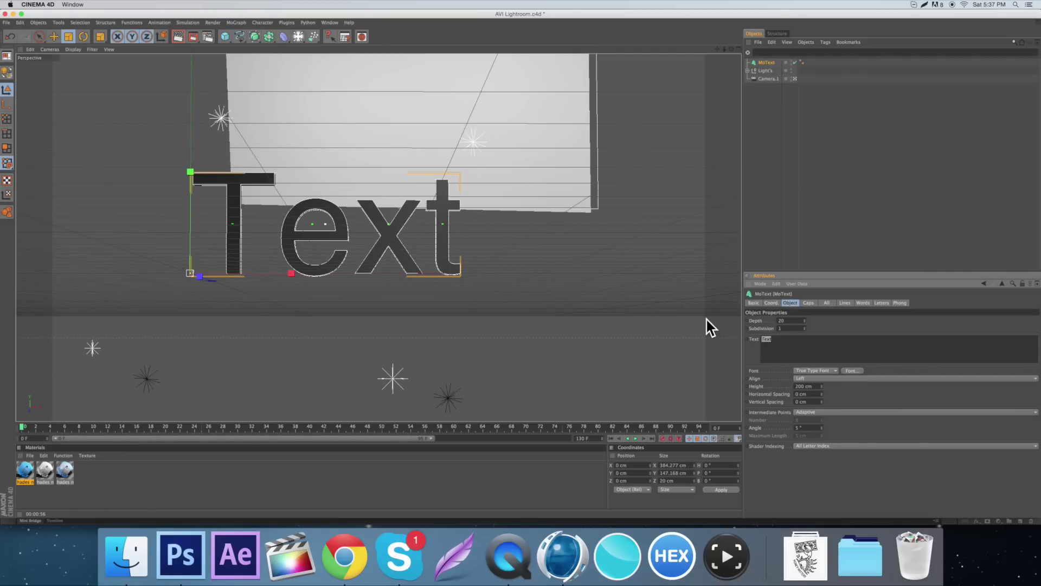
pyautogui.write('Kiwiz')
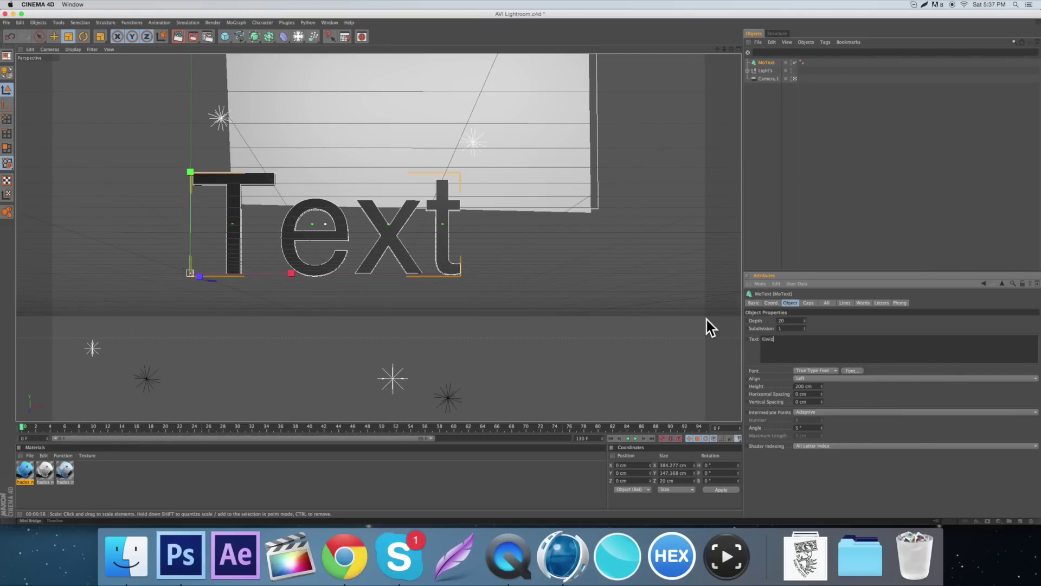
# Set the MoText font to Triforce.
pyautogui.scroll(2, 423, 223)
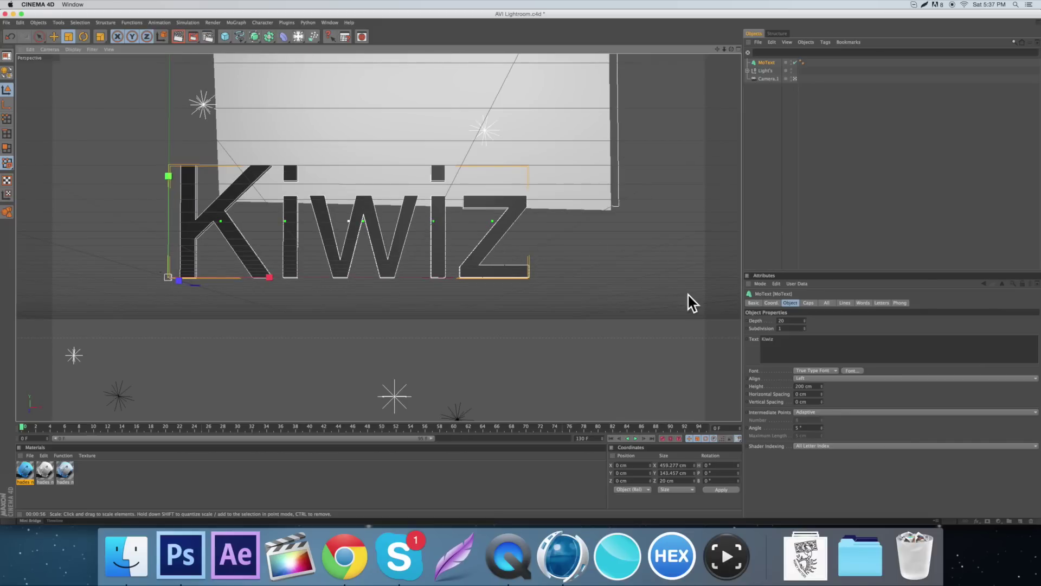
pyautogui.scroll(3, 437, 255)
pyautogui.scroll(-2, 438, 252)
pyautogui.scroll(1, 437, 252)
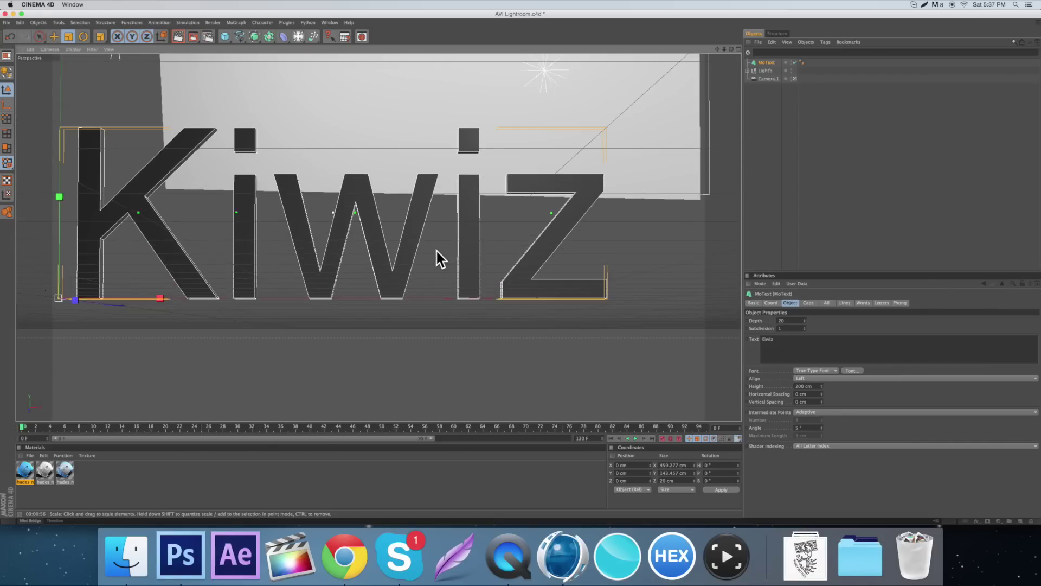
pyautogui.scroll(-1, 437, 252)
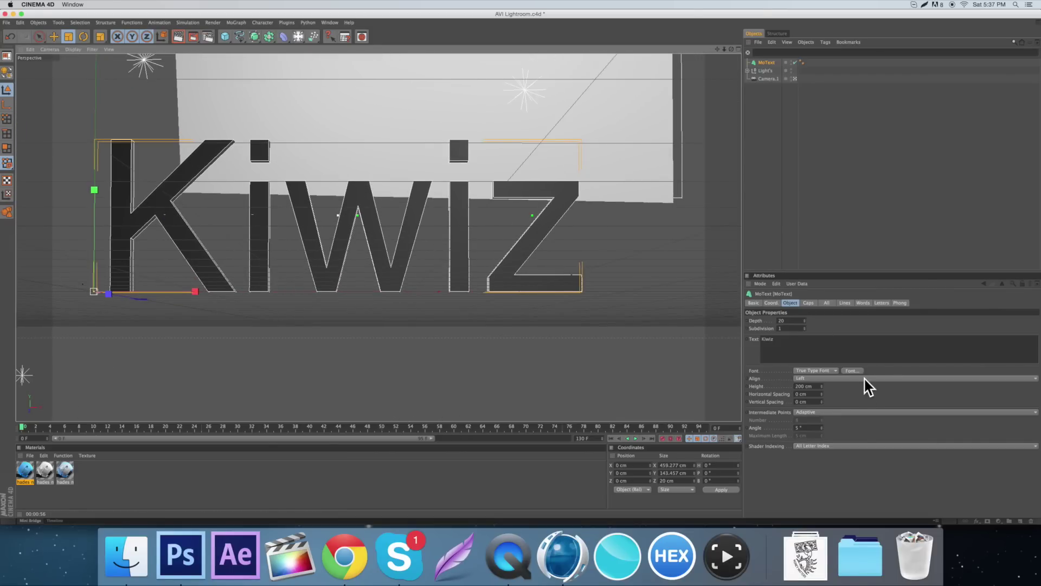
pyautogui.click(850, 370)
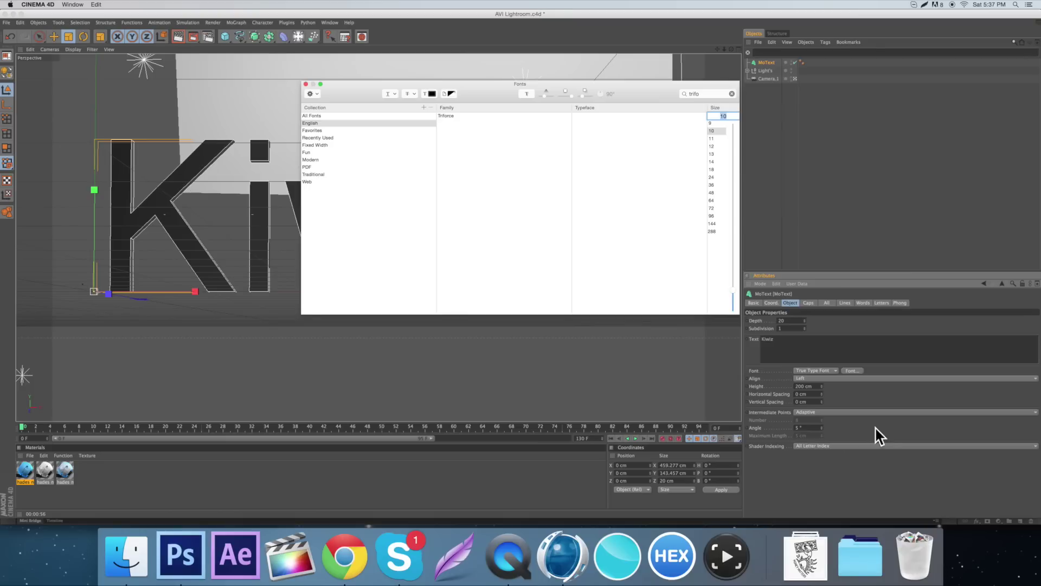
pyautogui.click(454, 116)
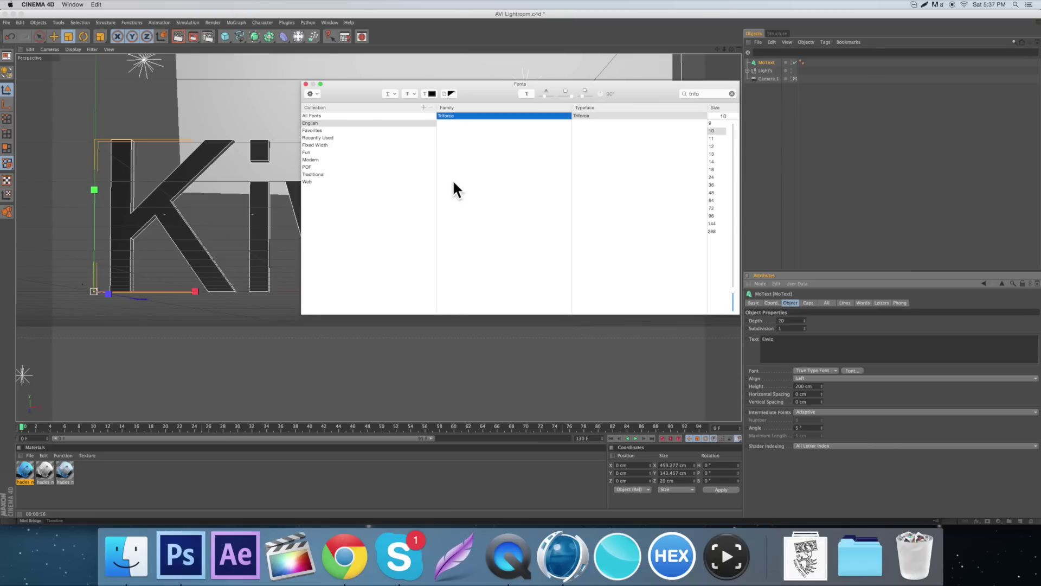
pyautogui.click(306, 84)
pyautogui.scroll(-1, 535, 201)
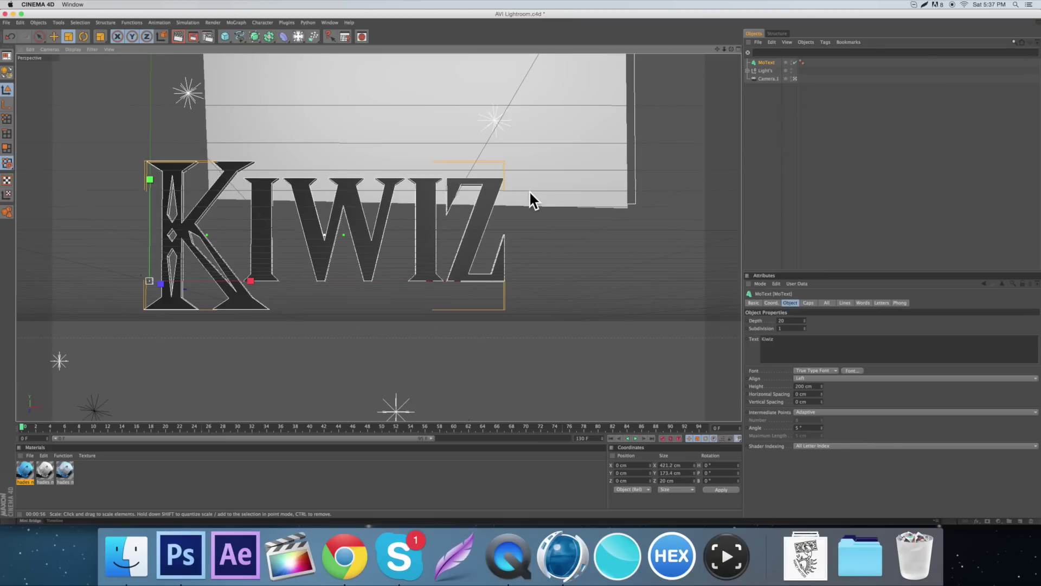
# Examine how the lights, planes and camera are arranged around the text in the perspective and top views.
pyautogui.scroll(-8, 531, 193)
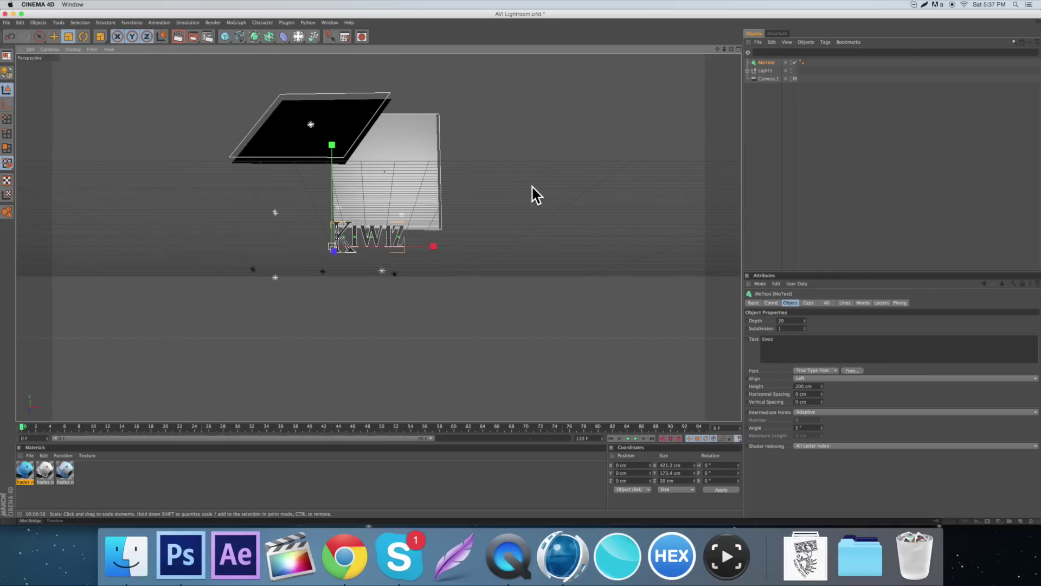
pyautogui.scroll(6, 533, 194)
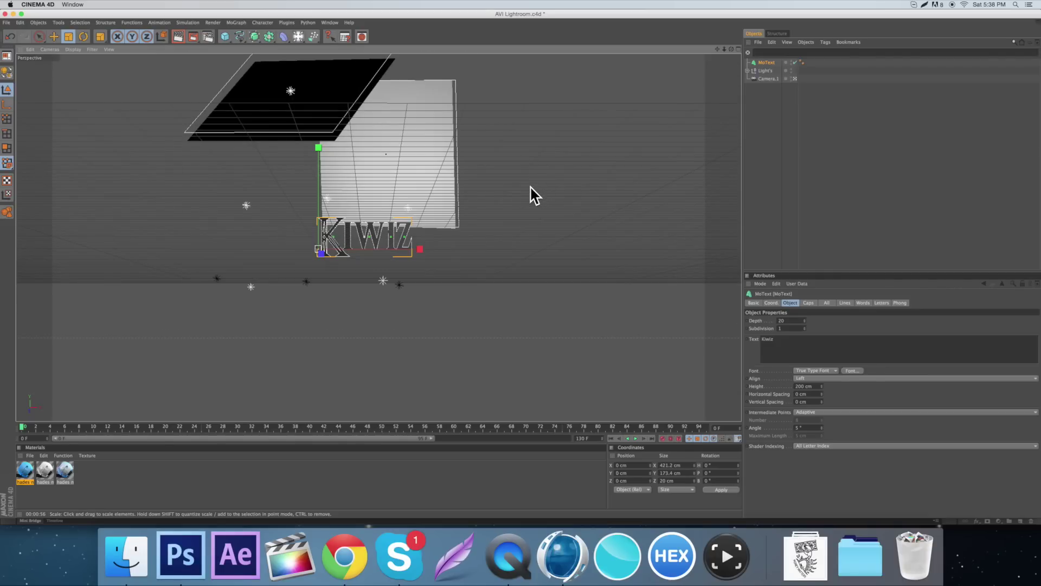
pyautogui.scroll(5, 524, 190)
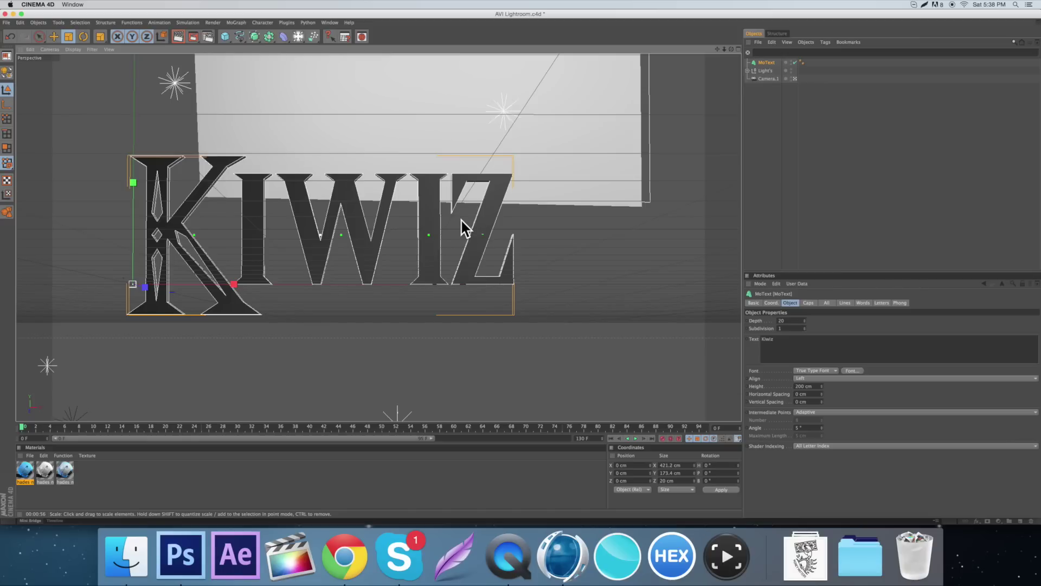
pyautogui.scroll(-2, 363, 169)
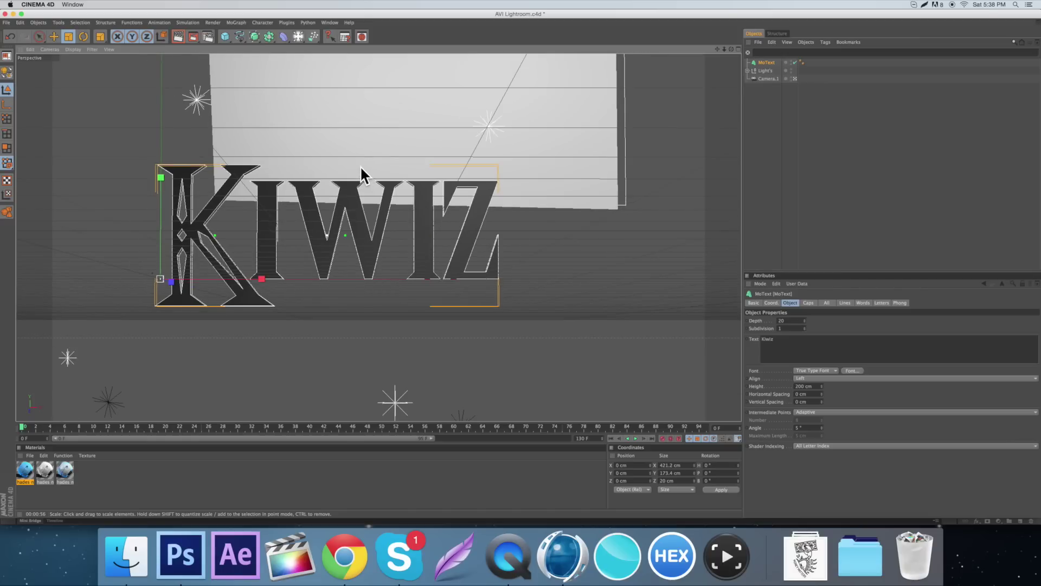
pyautogui.click(41, 34)
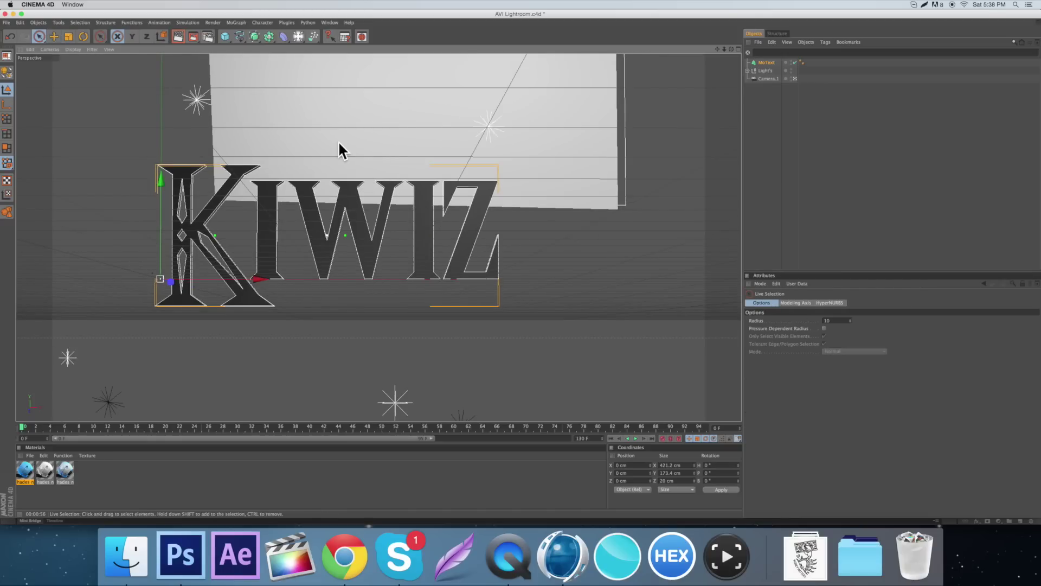
pyautogui.click(738, 48)
pyautogui.scroll(-5, 581, 165)
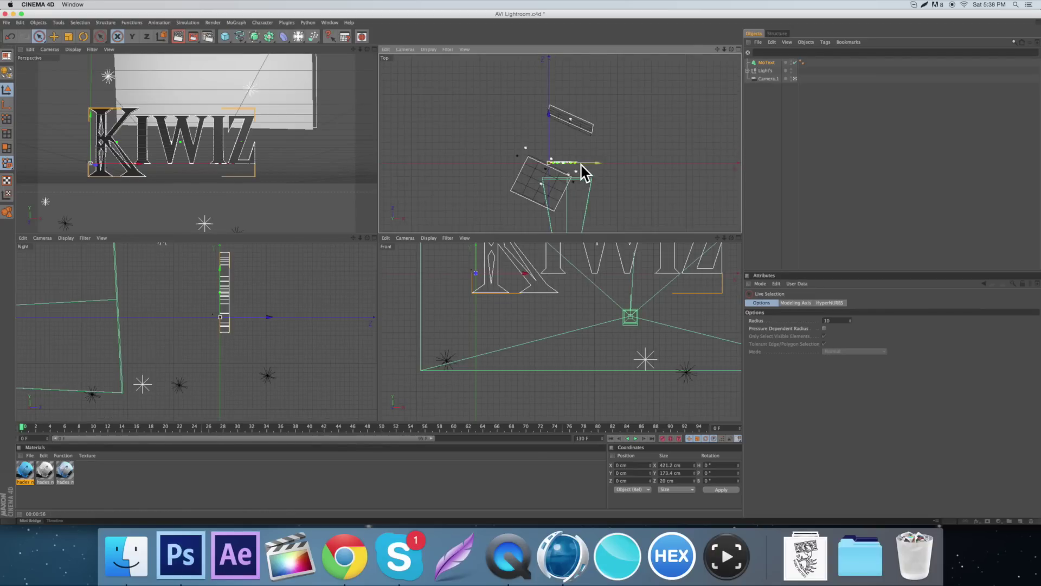
pyautogui.scroll(4, 567, 168)
pyautogui.scroll(-2, 571, 180)
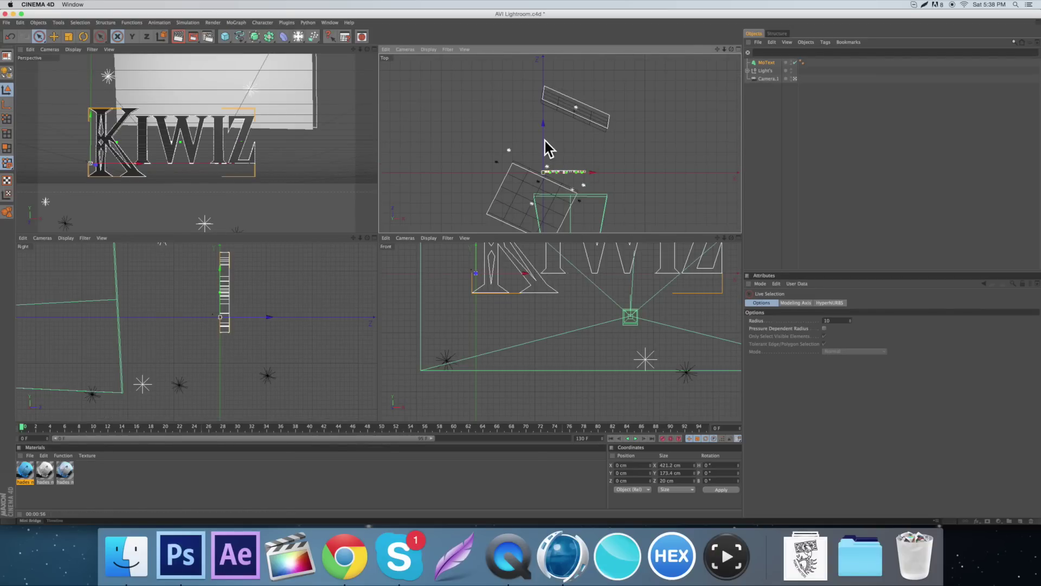
pyautogui.click(374, 50)
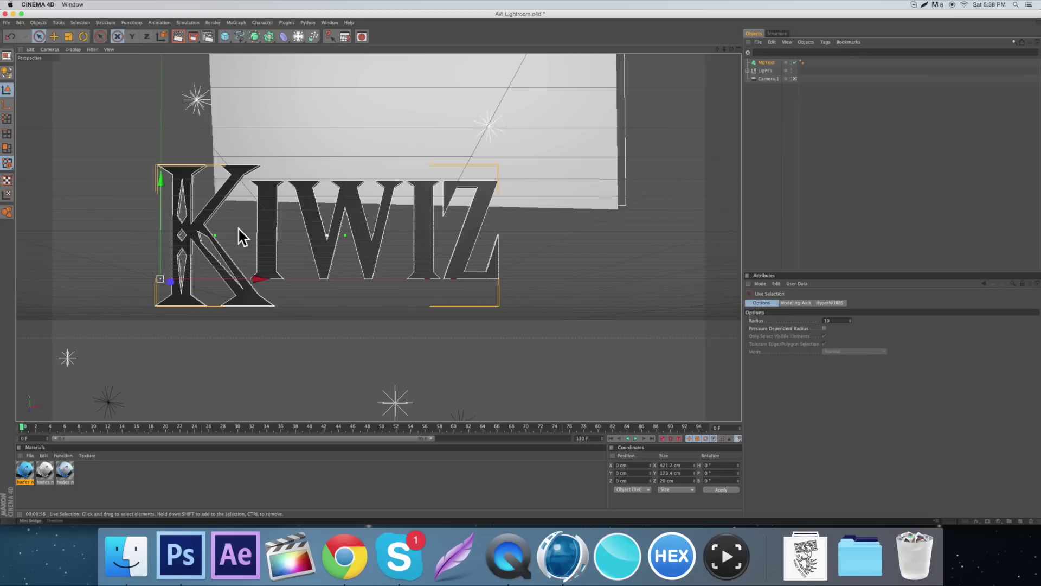
# Render a viewport preview of the text, then show all four views with the plane behind it selected.
pyautogui.click(178, 37)
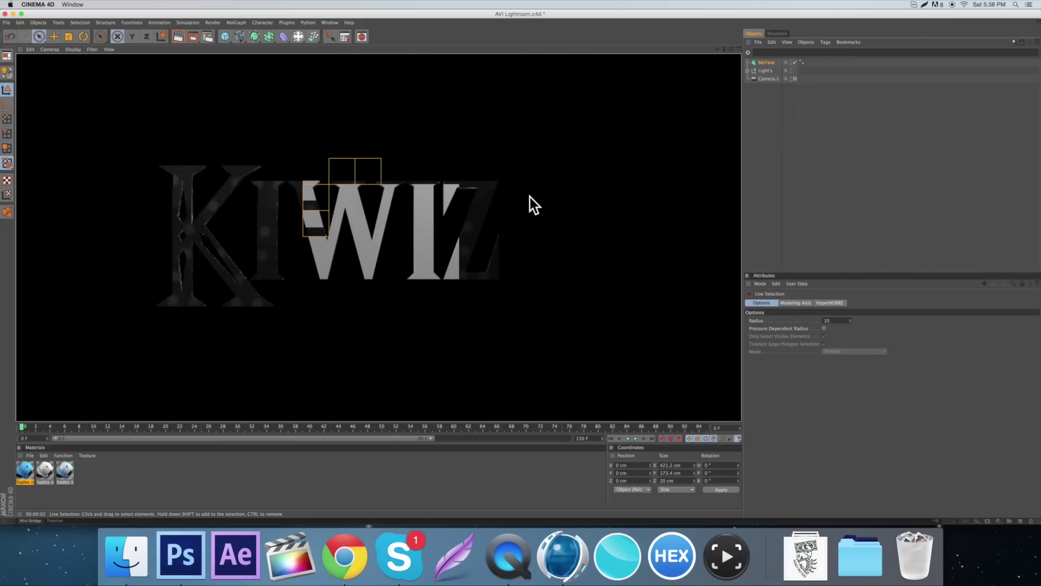
pyautogui.click(529, 198)
pyautogui.click(738, 48)
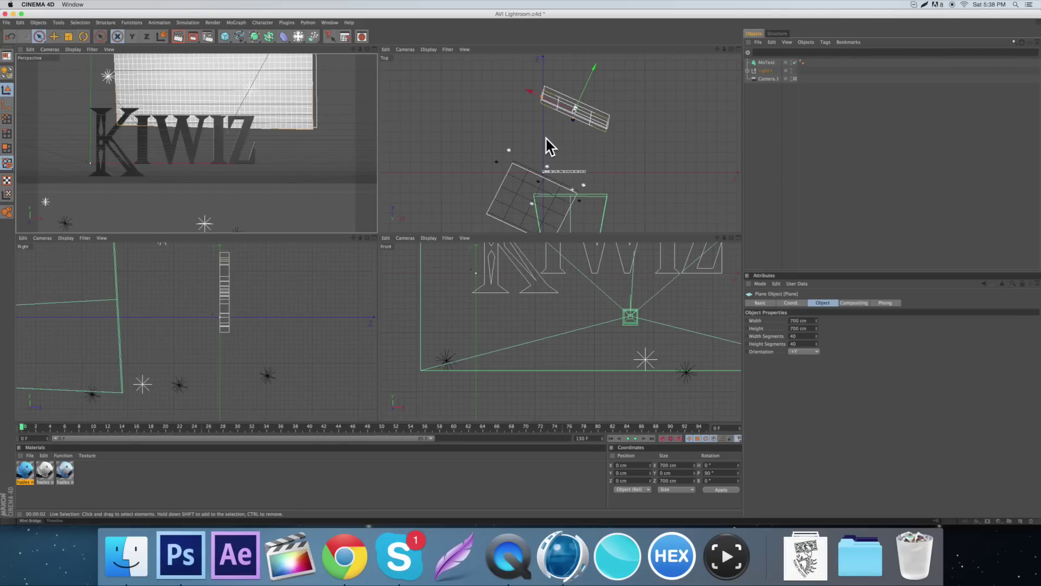
# Move the Kiwiz text back along the Z axis to about 383 cm and render a viewport preview.
pyautogui.click(766, 63)
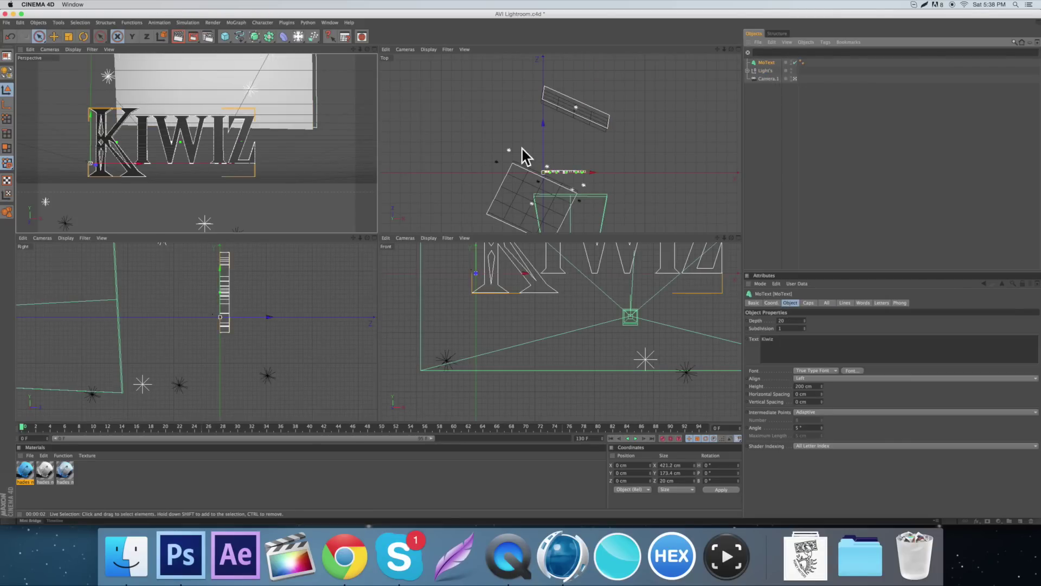
pyautogui.moveTo(541, 149); pyautogui.dragTo(543, 112)
pyautogui.moveTo(542, 172); pyautogui.dragTo(549, 131)
pyautogui.press('F1')
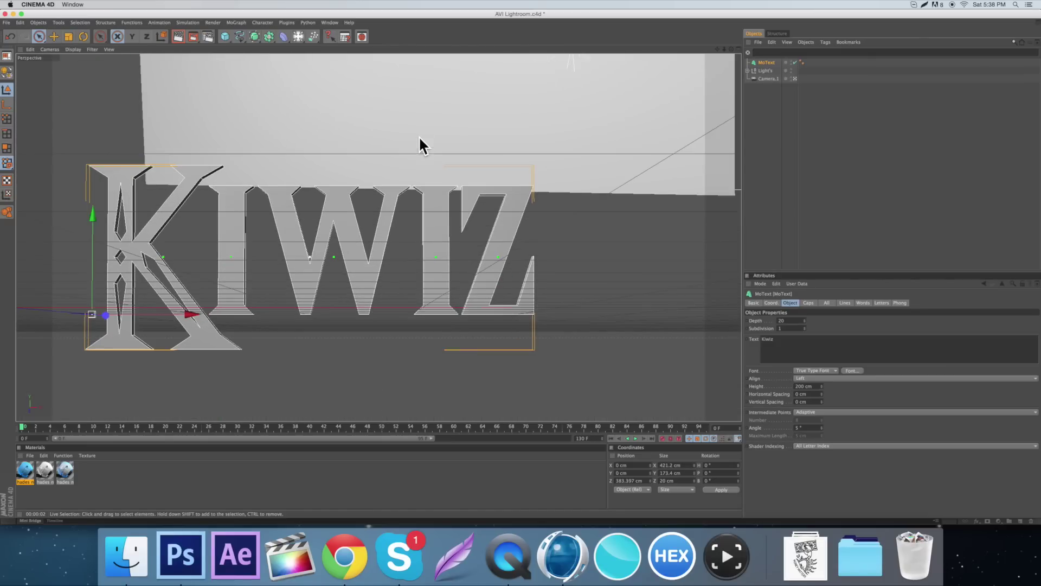
pyautogui.click(178, 34)
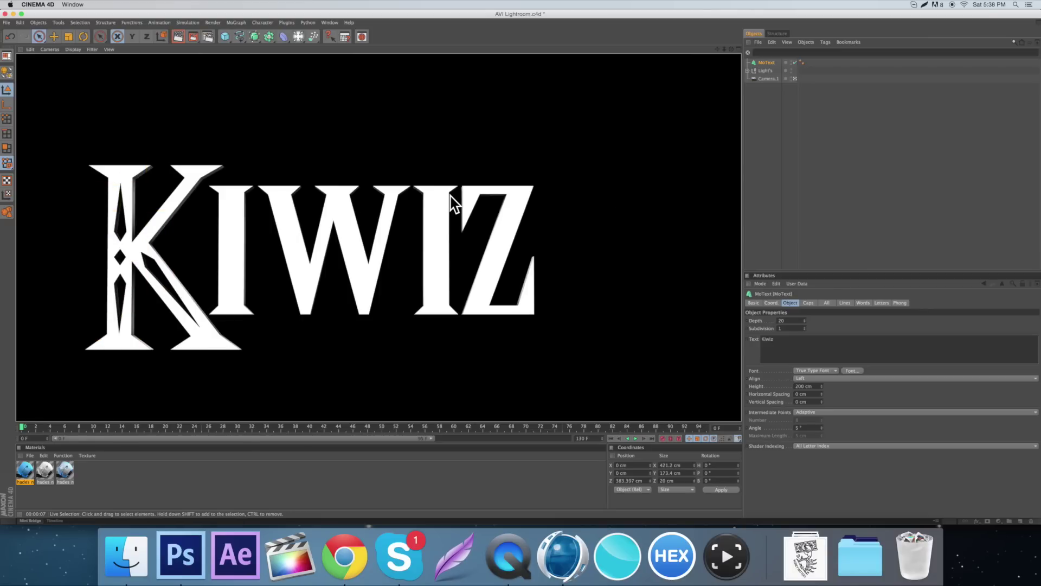
pyautogui.click(626, 122)
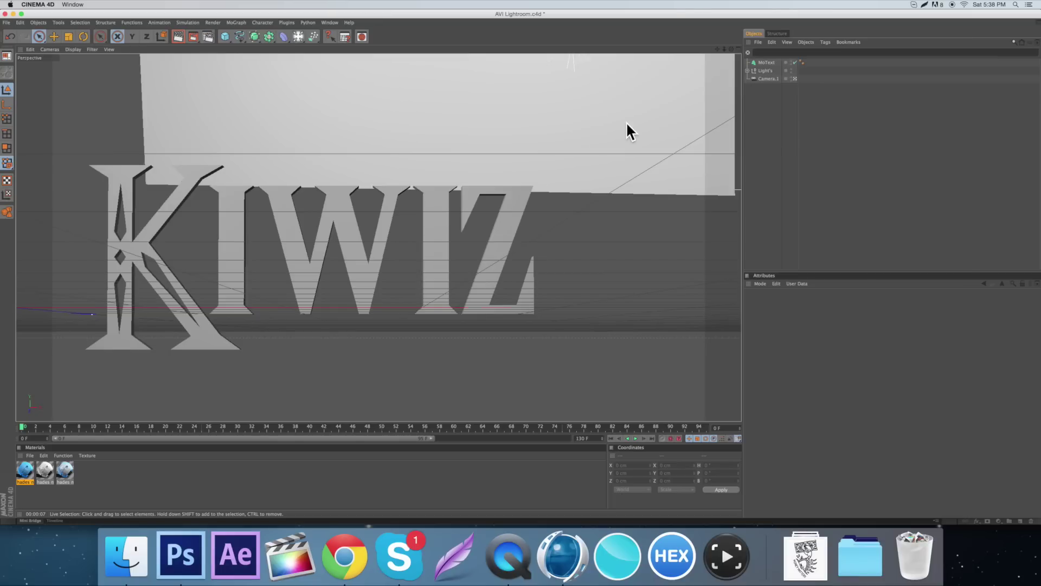
# Move the Kiwiz text towards the camera to about 72 cm on Z and render the perspective view.
pyautogui.click(739, 50)
pyautogui.click(551, 132)
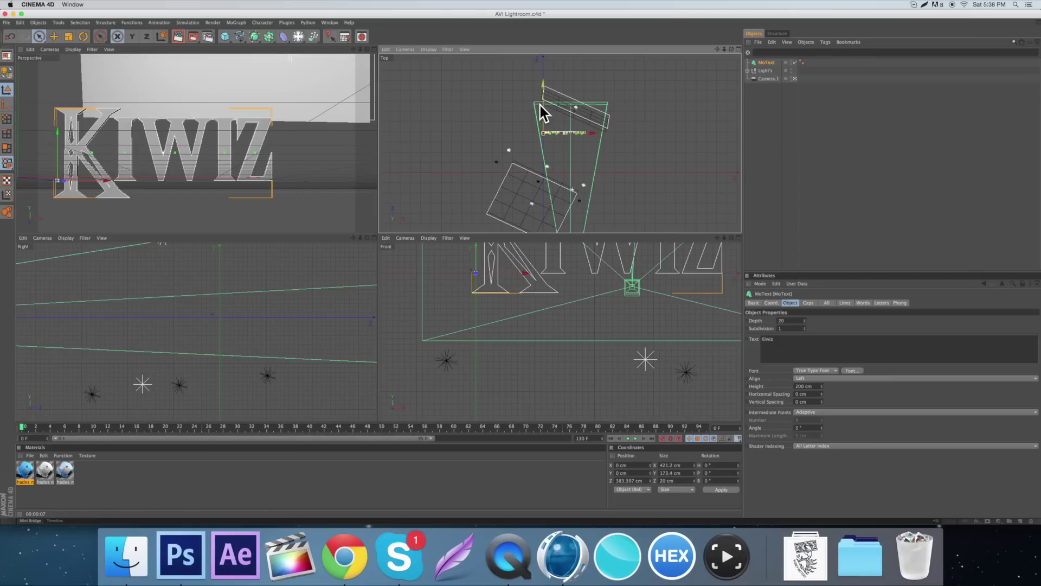
pyautogui.moveTo(541, 105)
pyautogui.mouseDown()
pyautogui.moveTo(542, 141)
pyautogui.moveTo(542, 122)
pyautogui.mouseUp()
pyautogui.click(543, 107)
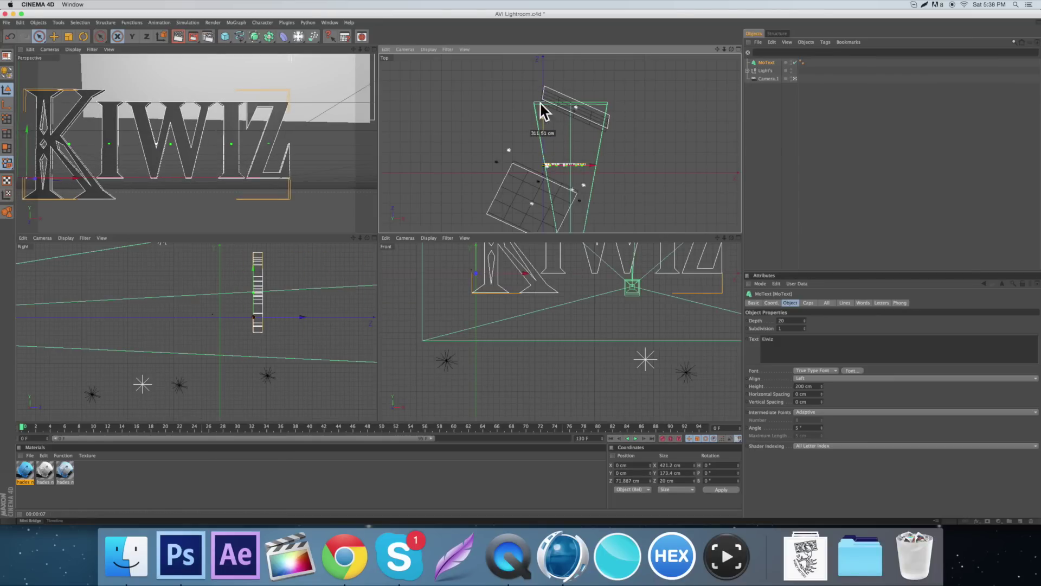
pyautogui.click(374, 49)
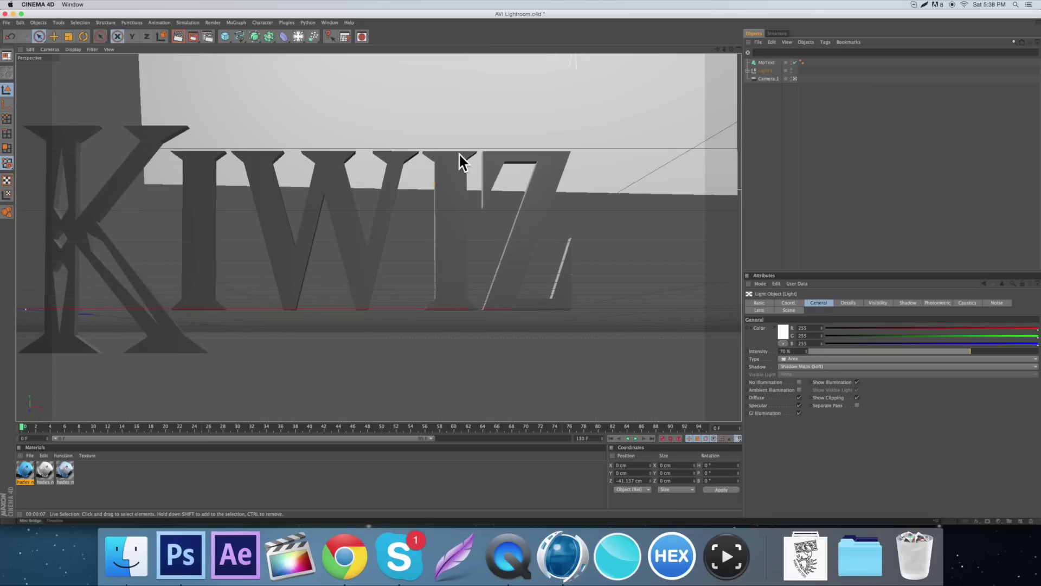
pyautogui.click(181, 36)
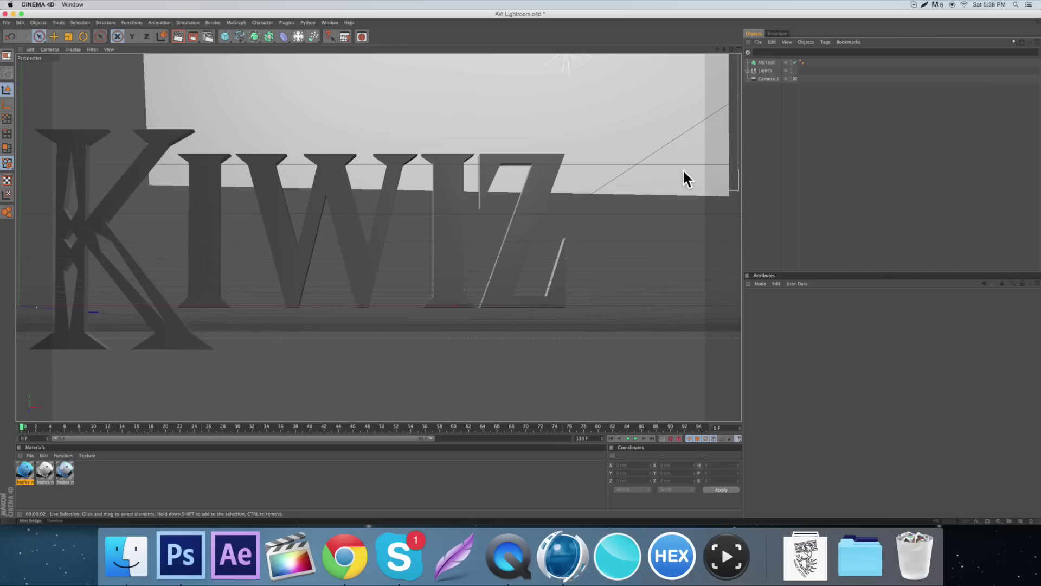
# Move the Kiwiz text to about -76 cm on Z, centre it in the perspective view and render a preview.
pyautogui.click(759, 62)
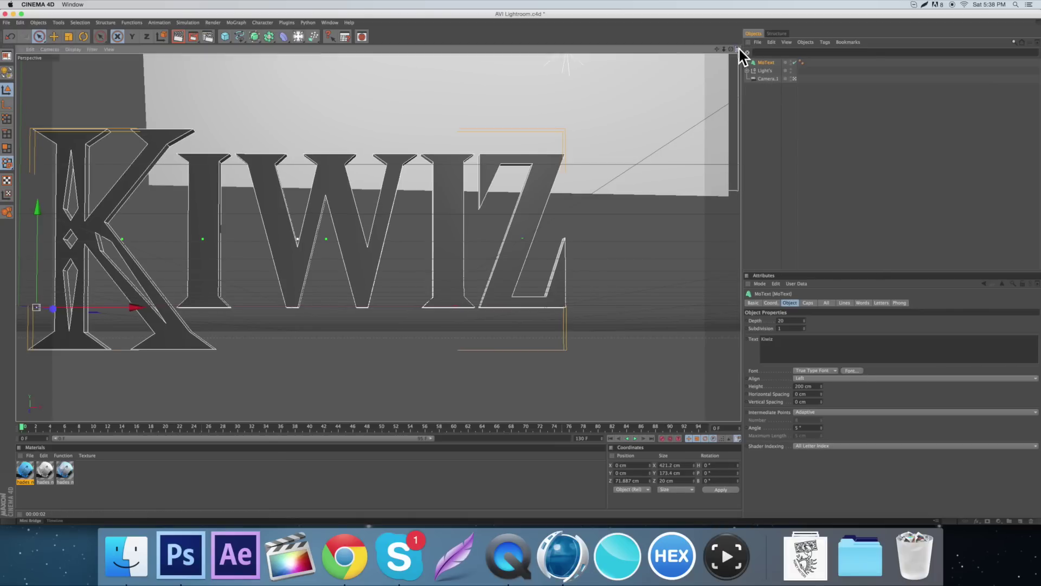
pyautogui.click(737, 49)
pyautogui.moveTo(546, 128); pyautogui.dragTo(544, 169)
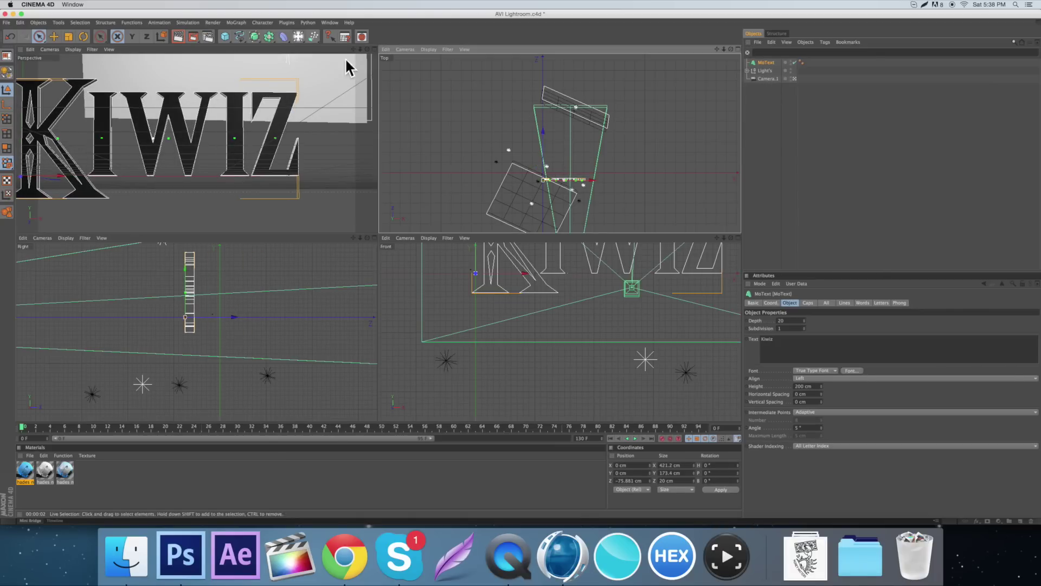
pyautogui.click(373, 49)
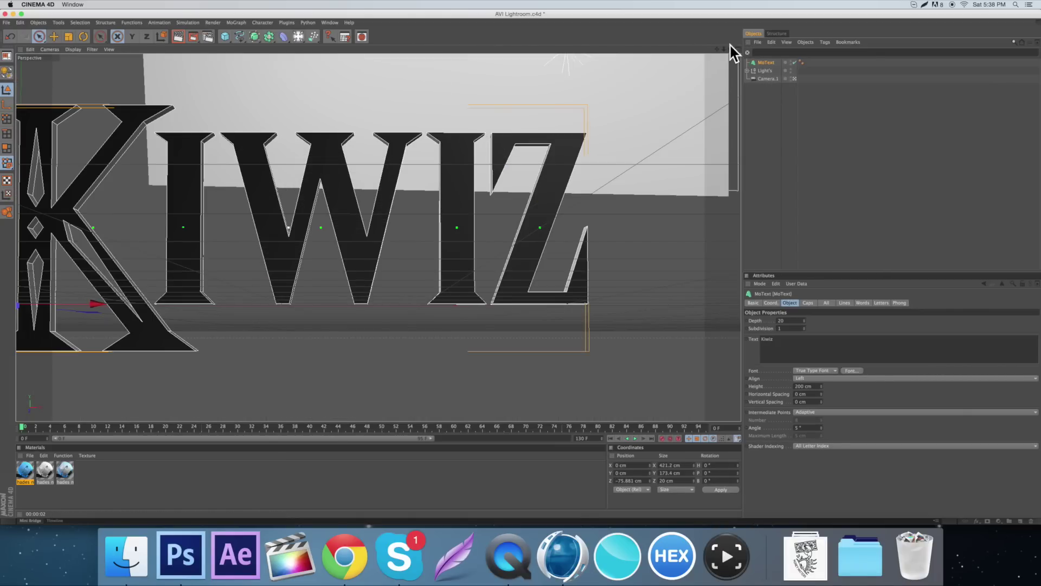
pyautogui.moveTo(716, 48); pyautogui.dragTo(771, 42)
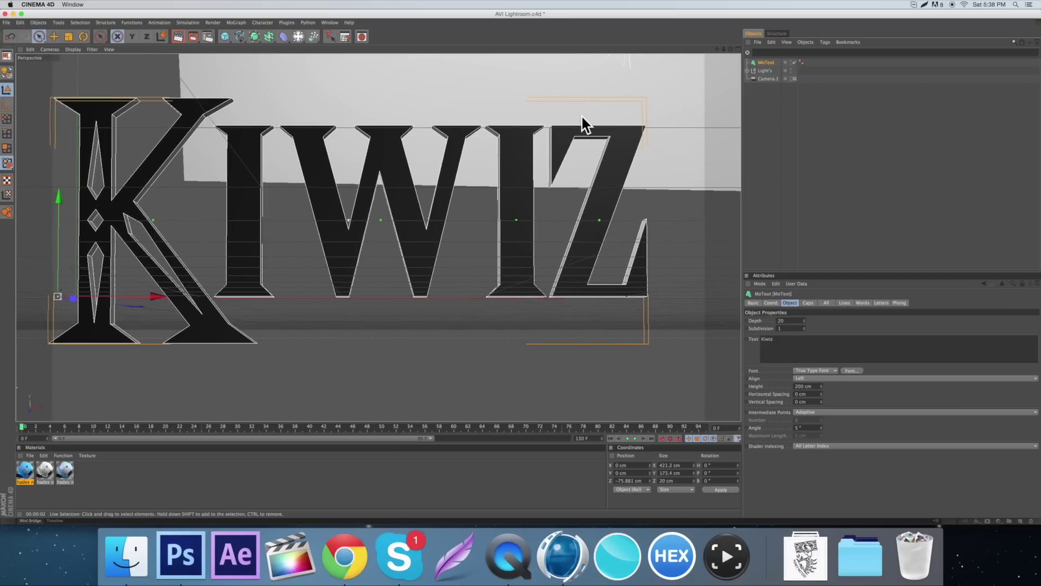
pyautogui.click(179, 36)
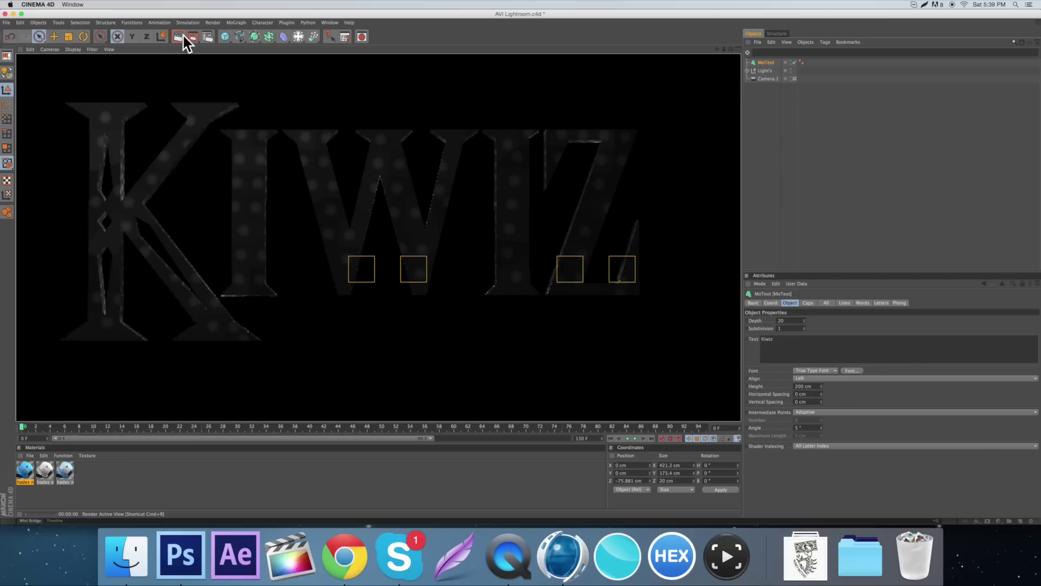
pyautogui.click(314, 181)
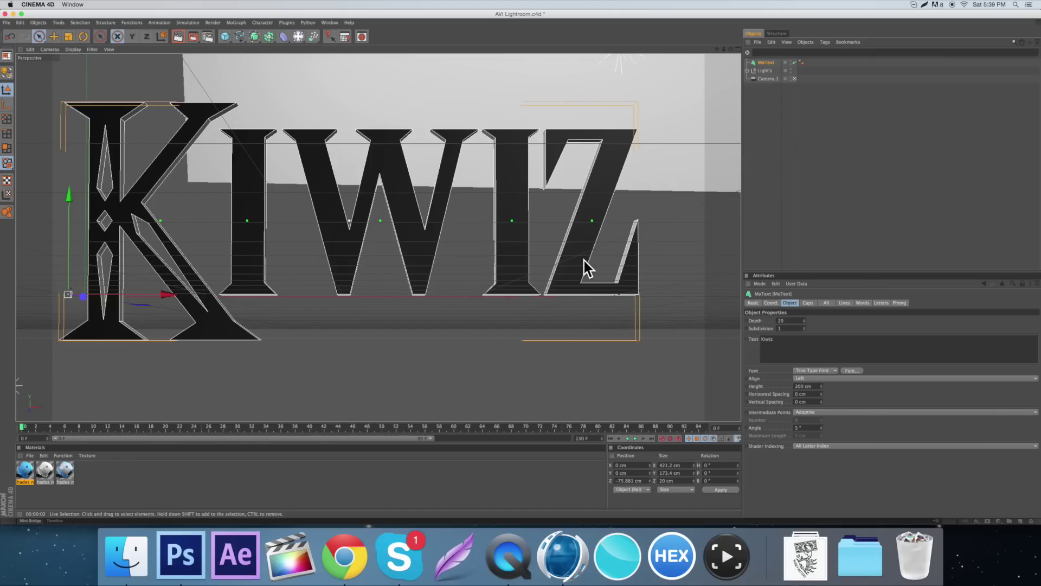
# Increase the MoText depth to 110, render a preview of the thicker letters and deselect the text.
pyautogui.click(804, 320)
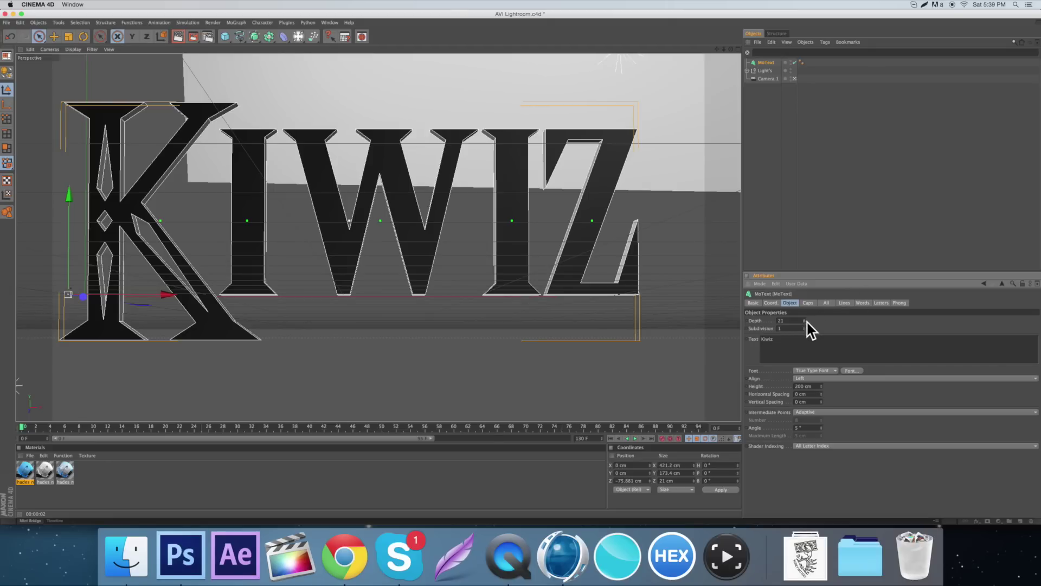
pyautogui.moveTo(807, 321); pyautogui.dragTo(807, 283)
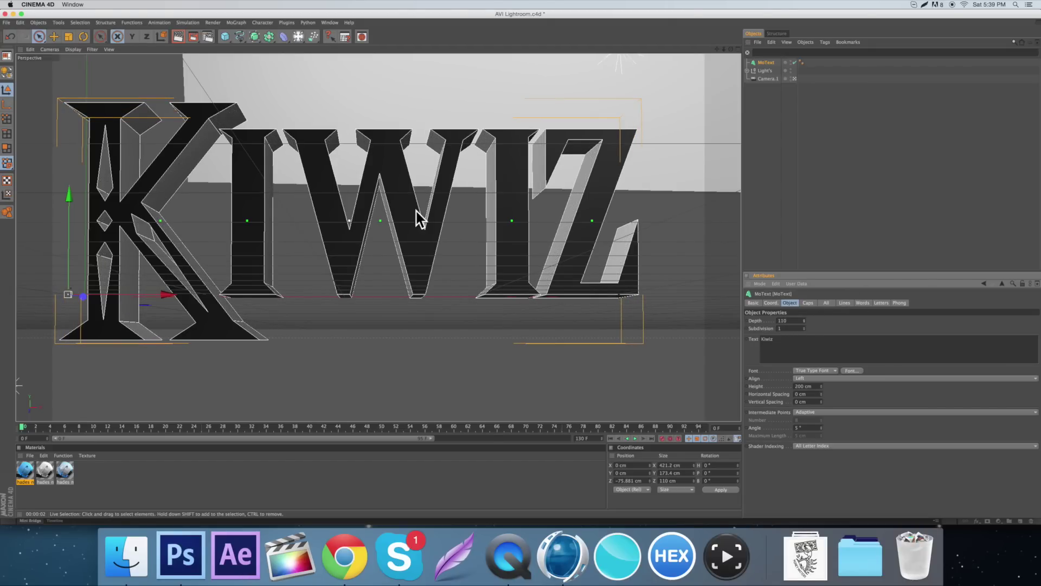
pyautogui.click(177, 36)
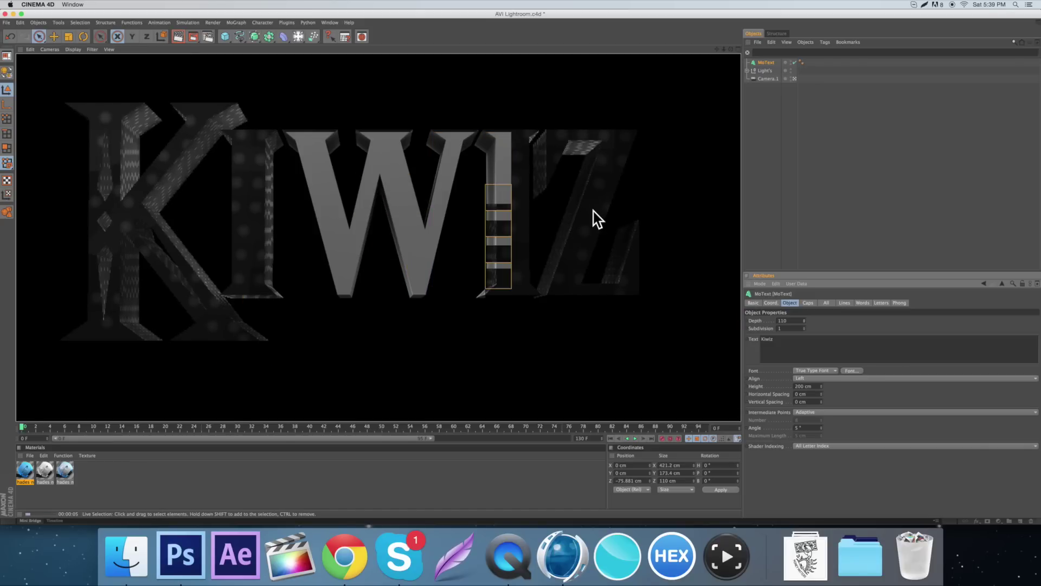
pyautogui.click(402, 281)
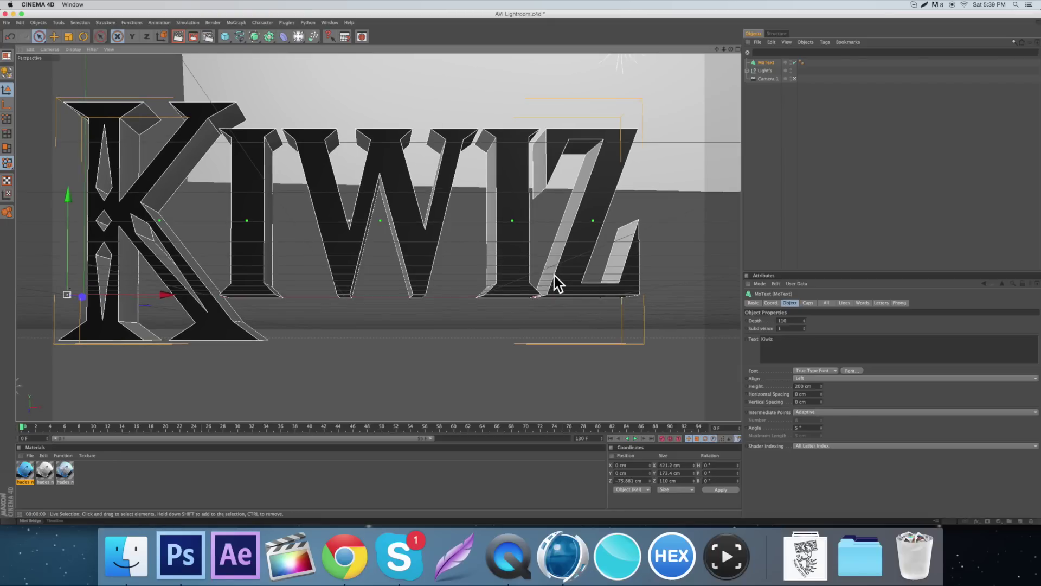
pyautogui.scroll(-1, 552, 277)
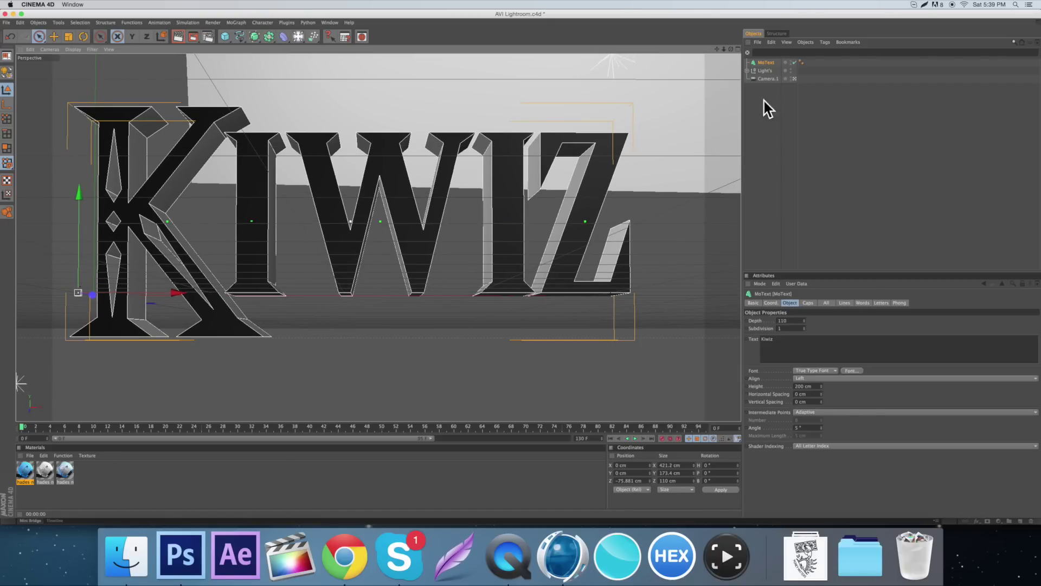
pyautogui.click(762, 111)
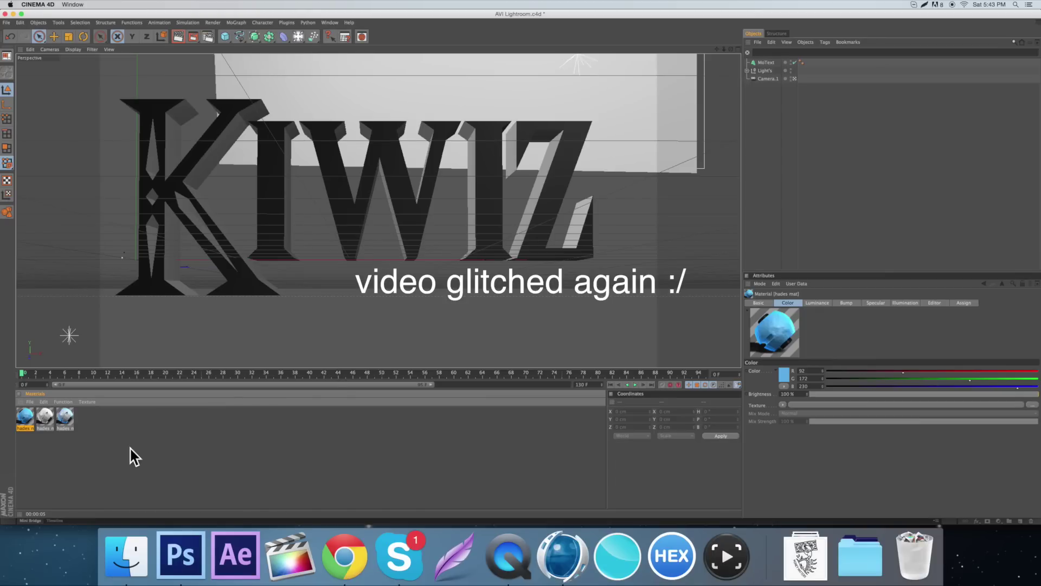
# Create a new material, open it for editing and set its preview to Object (GI), rotating the preview object.
pyautogui.doubleClick(161, 453)
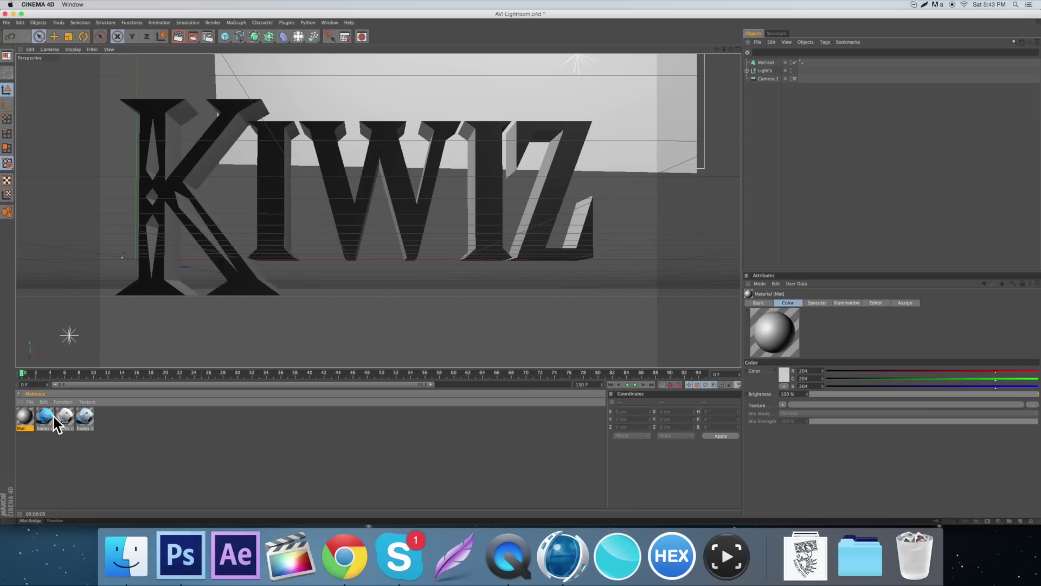
pyautogui.doubleClick(24, 417)
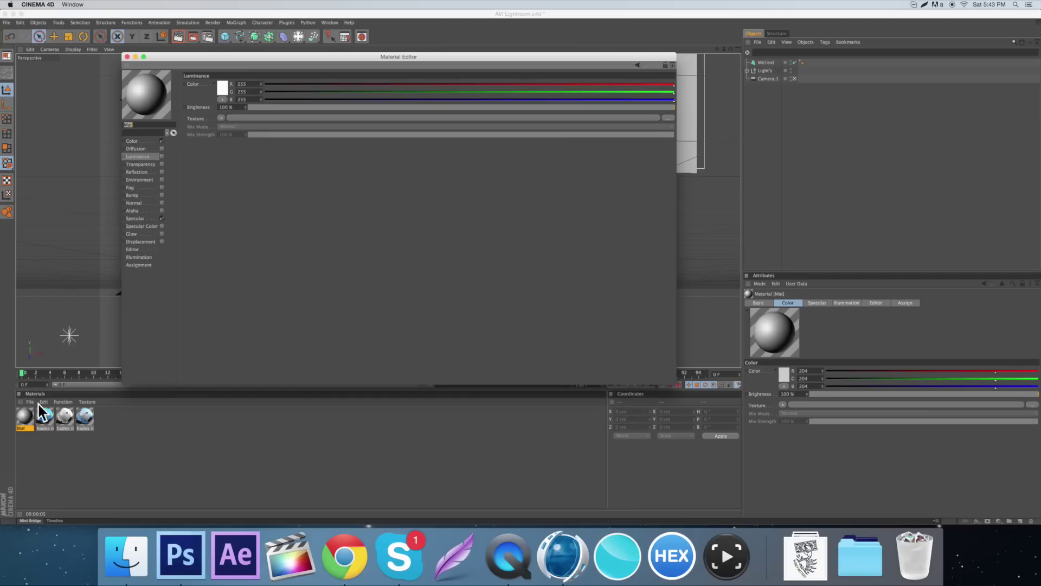
pyautogui.click(145, 142)
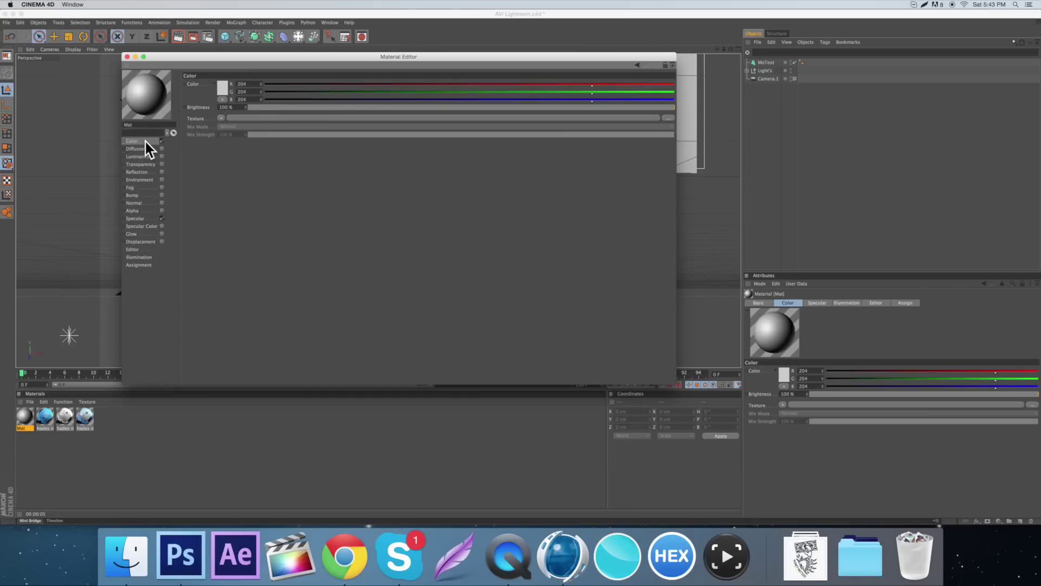
pyautogui.rightClick(135, 89)
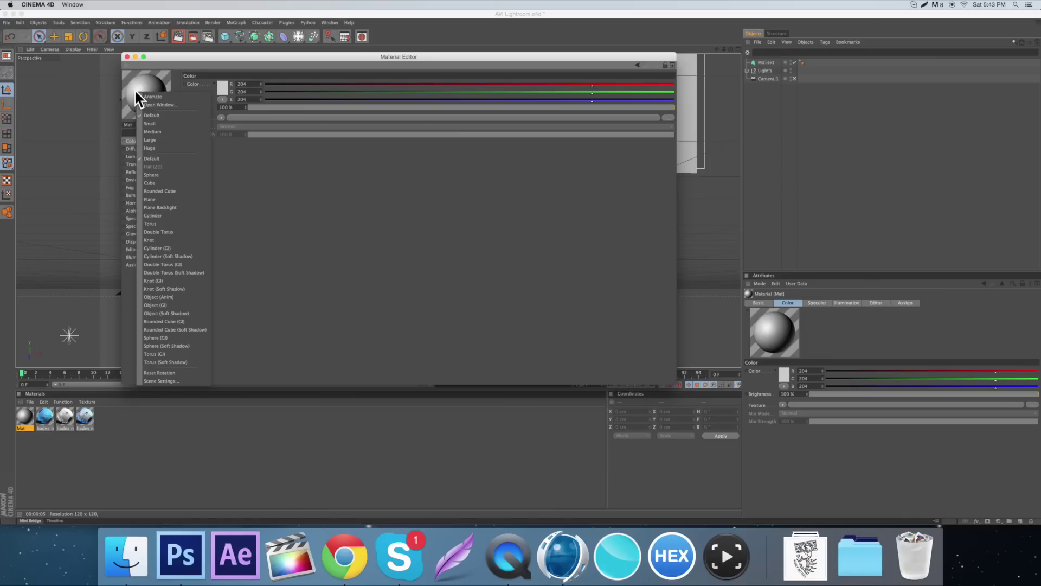
pyautogui.click(175, 307)
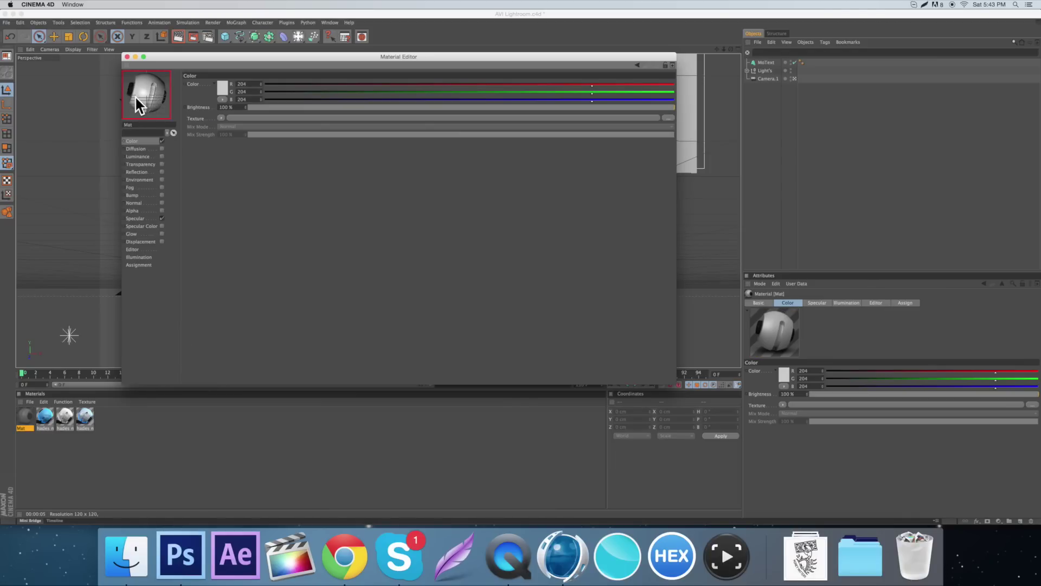
pyautogui.moveTo(229, 56); pyautogui.dragTo(366, 50)
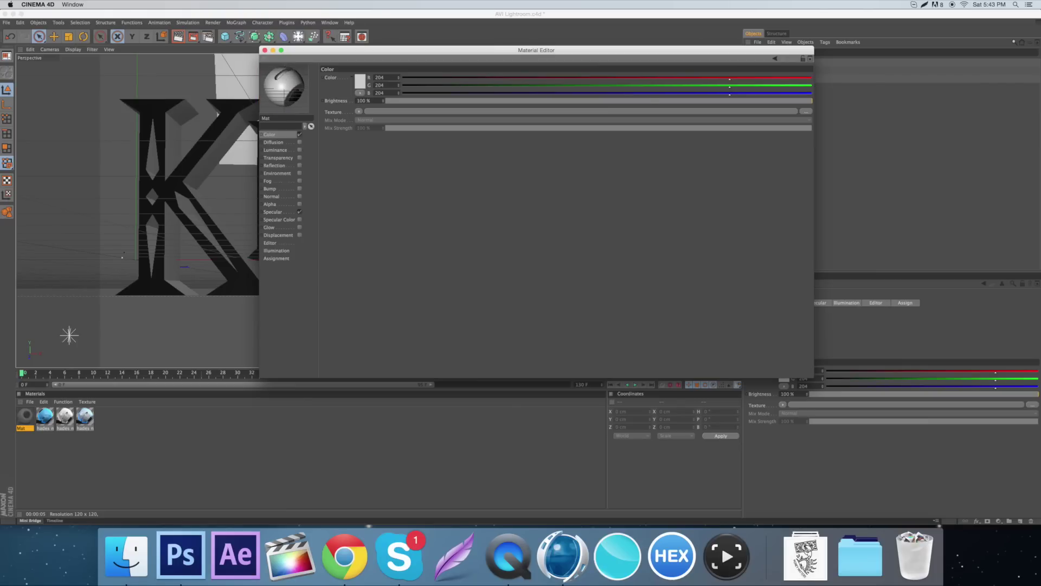
pyautogui.moveTo(296, 78)
pyautogui.mouseDown()
pyautogui.moveTo(286, 98)
pyautogui.moveTo(304, 69)
pyautogui.mouseUp()
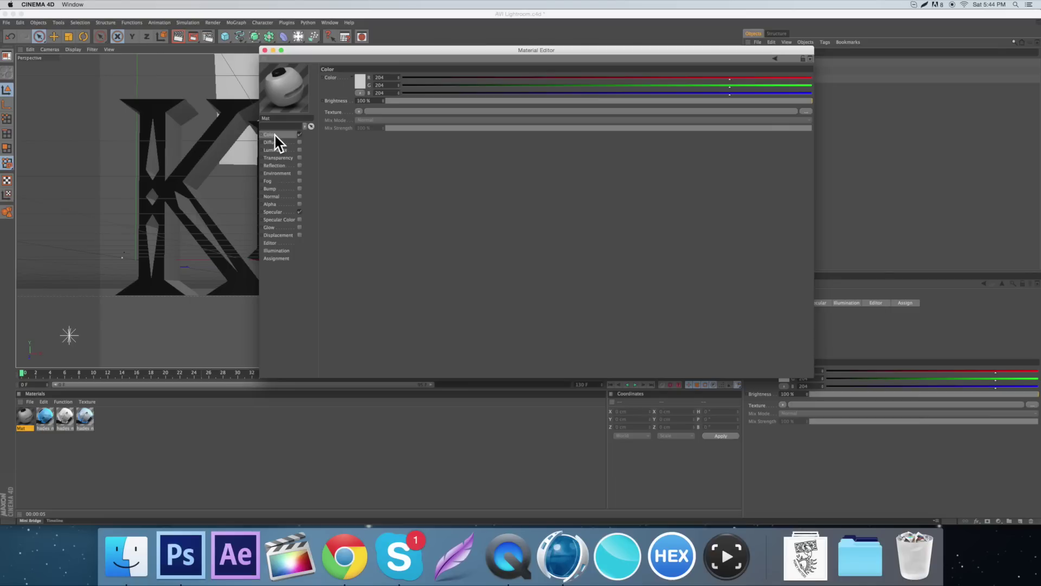
# Set the new material's color to a bright cyan-blue with RGB 0, 208, 255.
pyautogui.click(359, 84)
pyautogui.moveTo(375, 57); pyautogui.dragTo(383, 57)
pyautogui.click(365, 63)
pyautogui.click(365, 61)
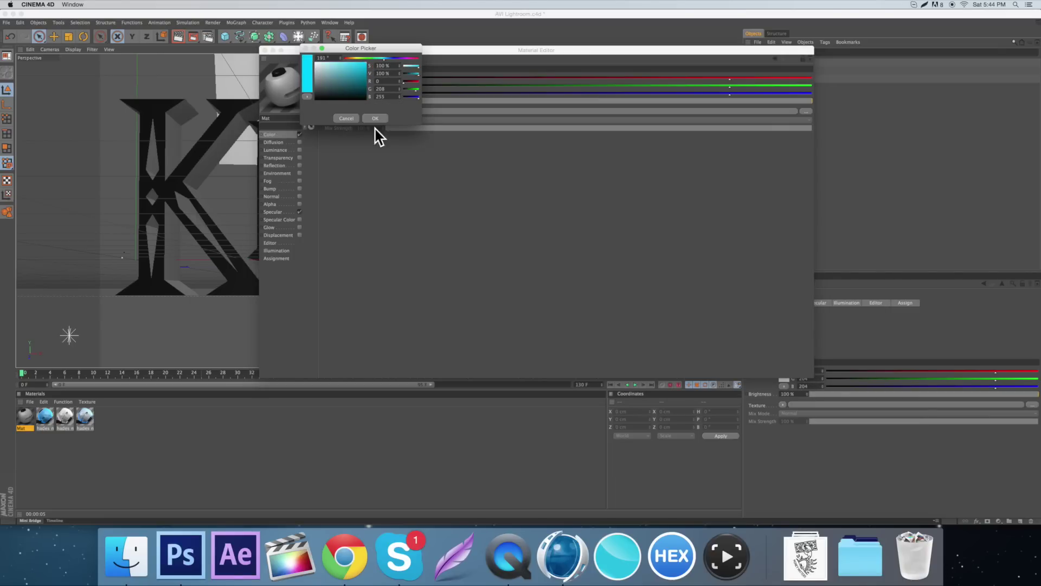
pyautogui.click(376, 118)
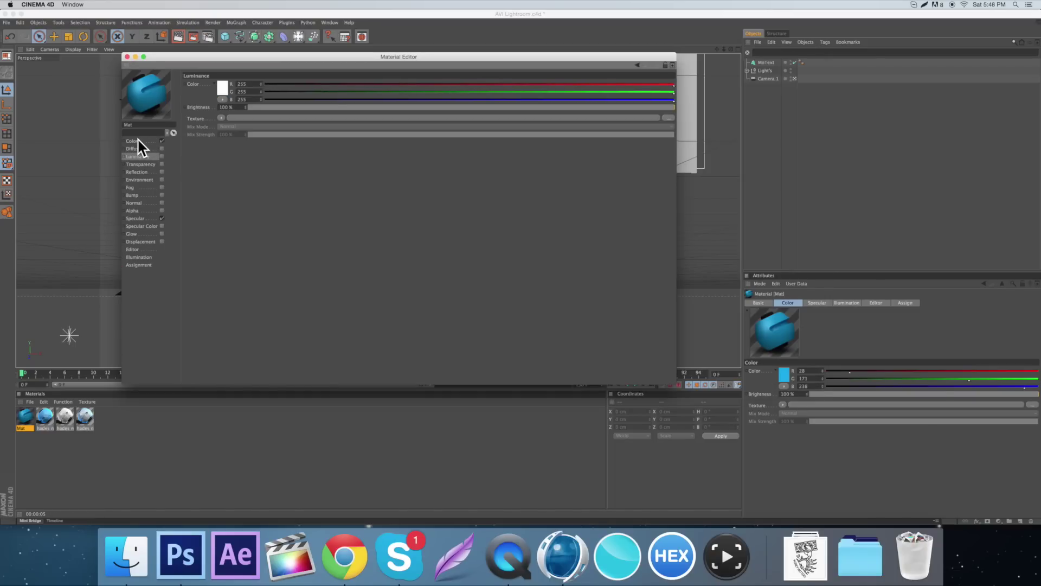
# Enable luminance on the blue material and load a Fresnel shader as its texture.
pyautogui.click(162, 156)
pyautogui.click(222, 118)
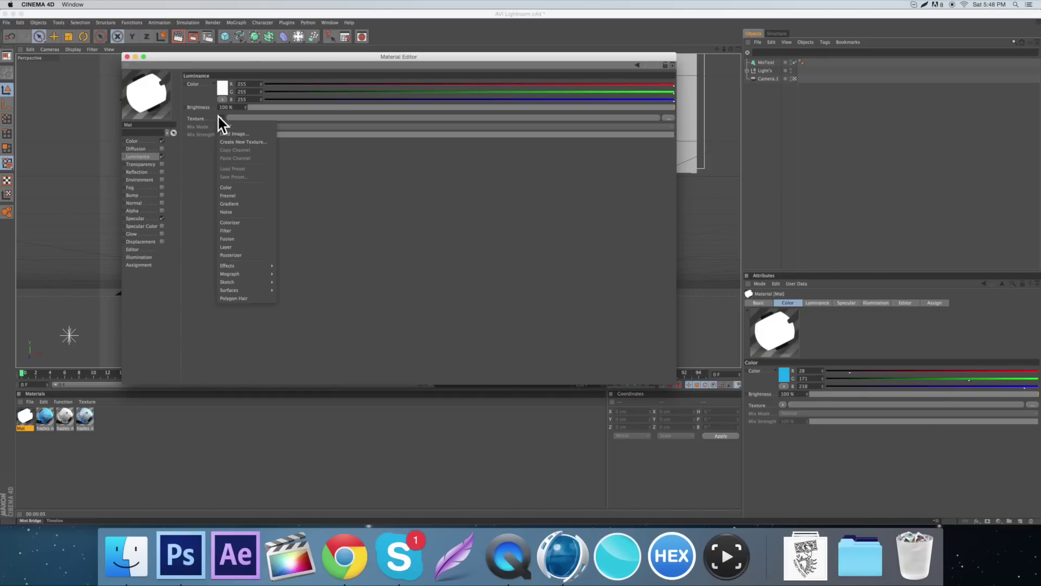
pyautogui.click(228, 195)
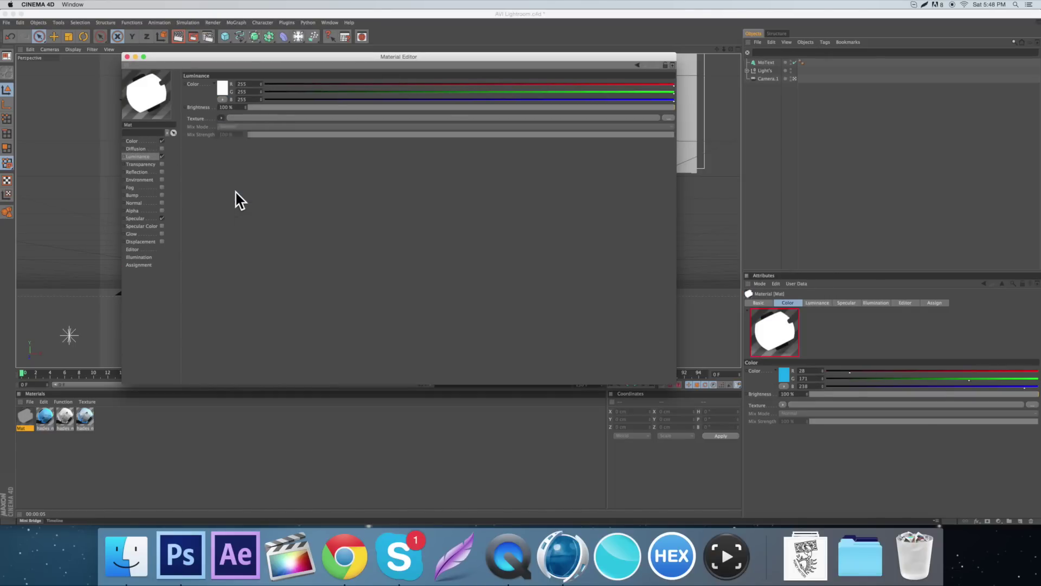
pyautogui.rightClick(147, 87)
pyautogui.click(187, 81)
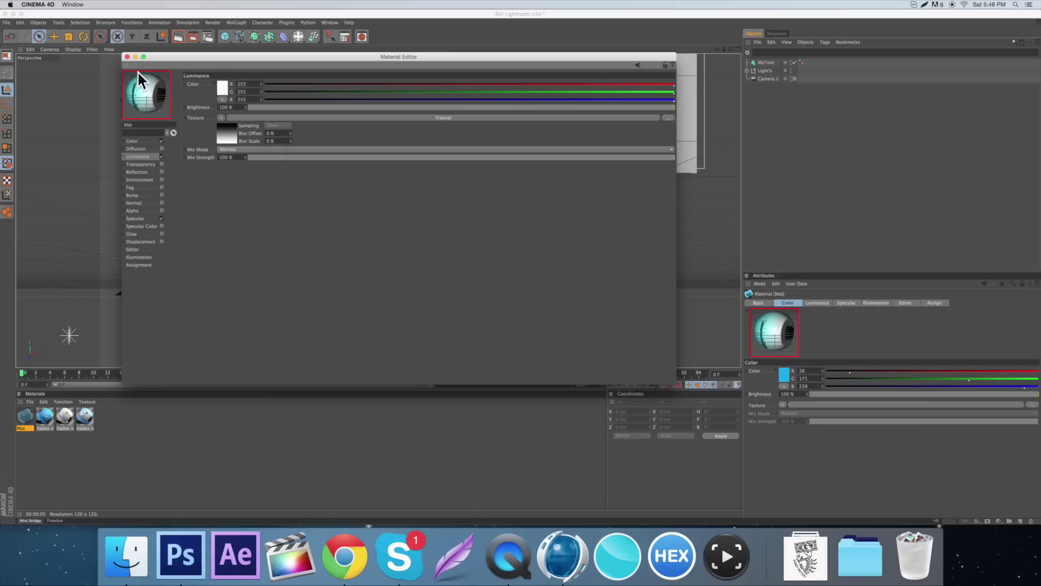
# Recolor the white end of the luminance Fresnel gradient to bright blue with RGB 0, 180, 252.
pyautogui.click(226, 131)
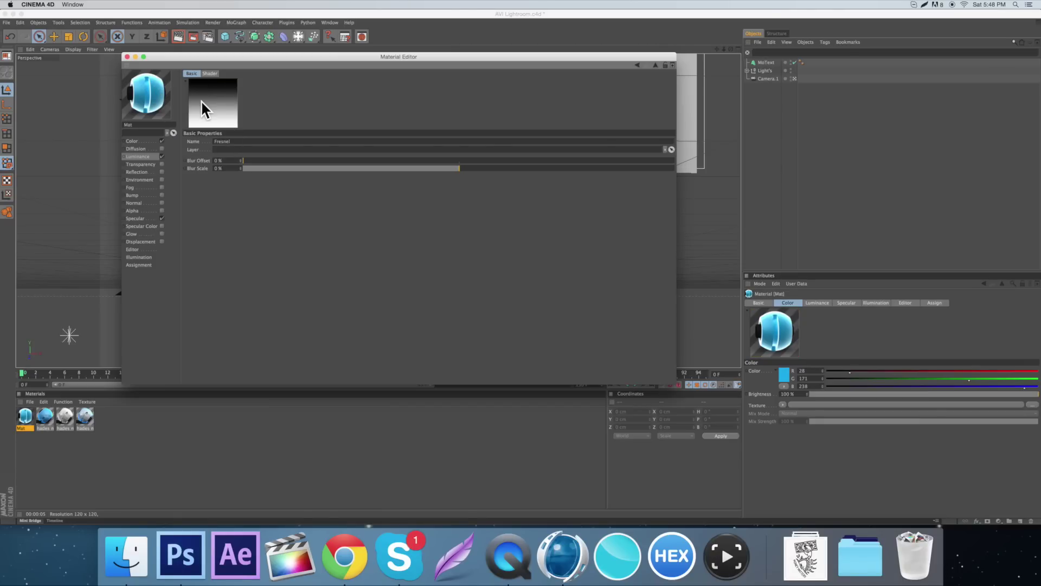
pyautogui.click(209, 73)
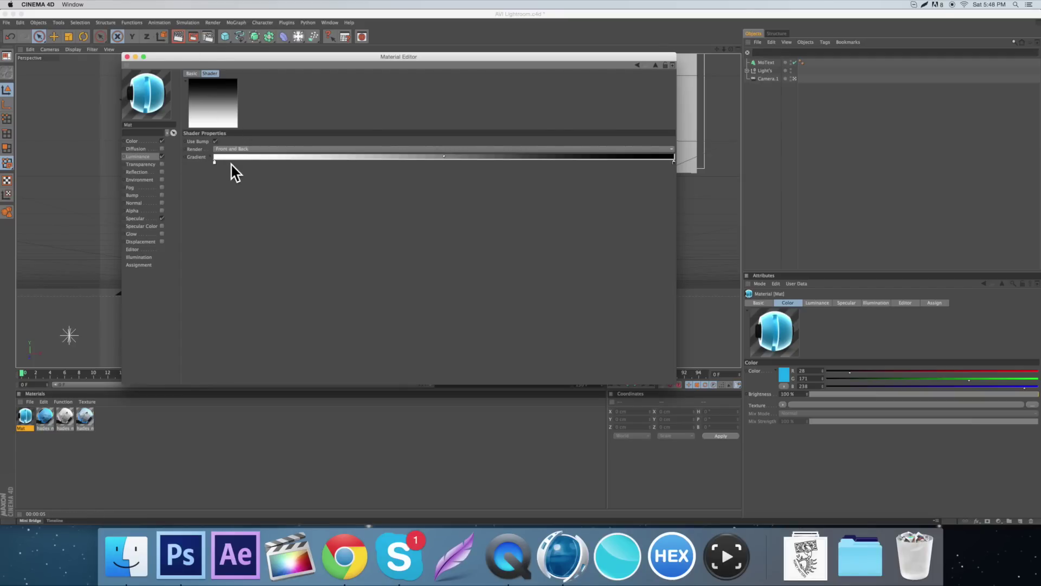
pyautogui.doubleClick(214, 160)
pyautogui.click(239, 135)
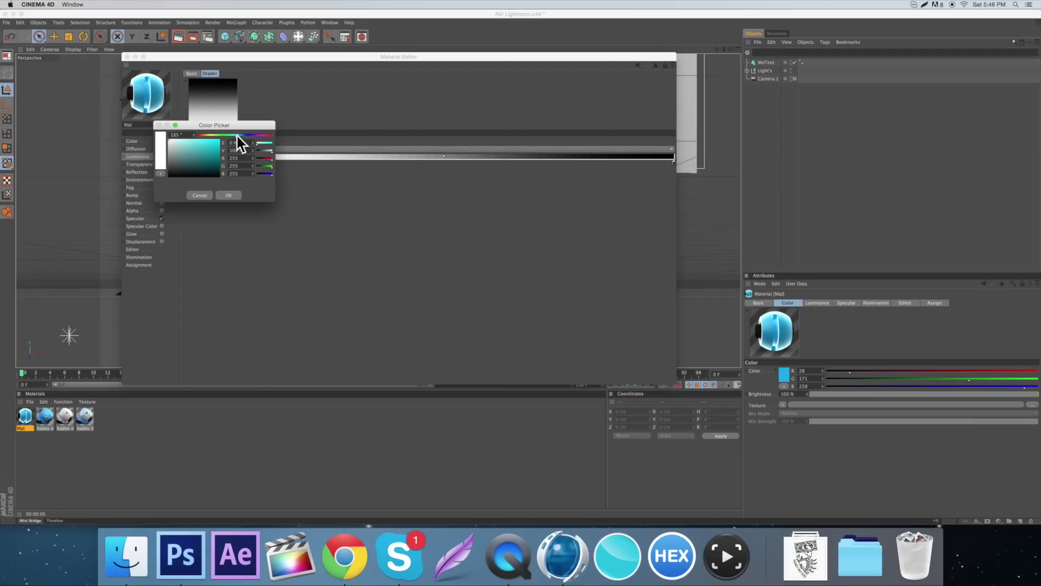
pyautogui.click(220, 140)
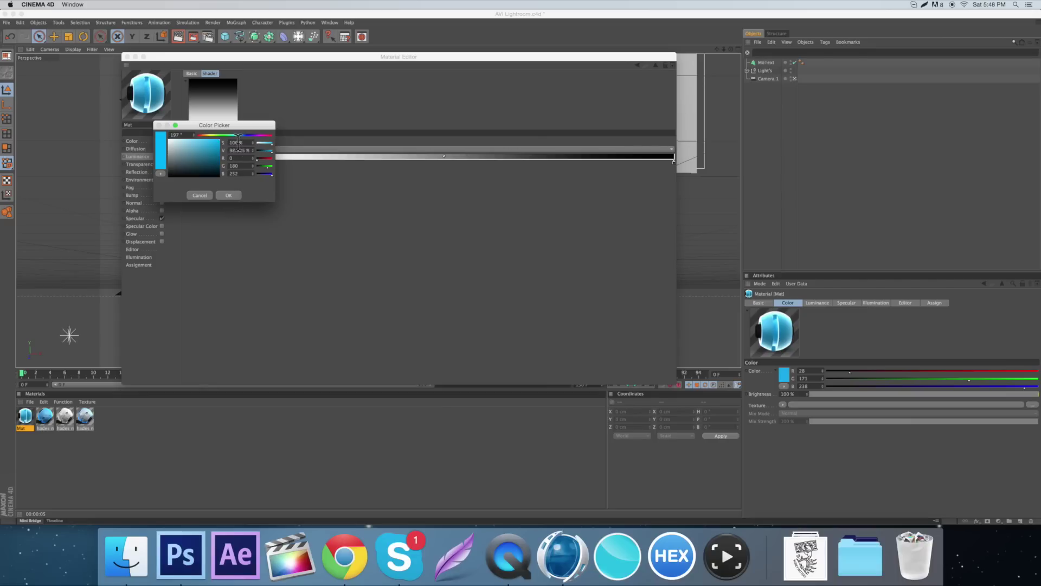
pyautogui.click(230, 195)
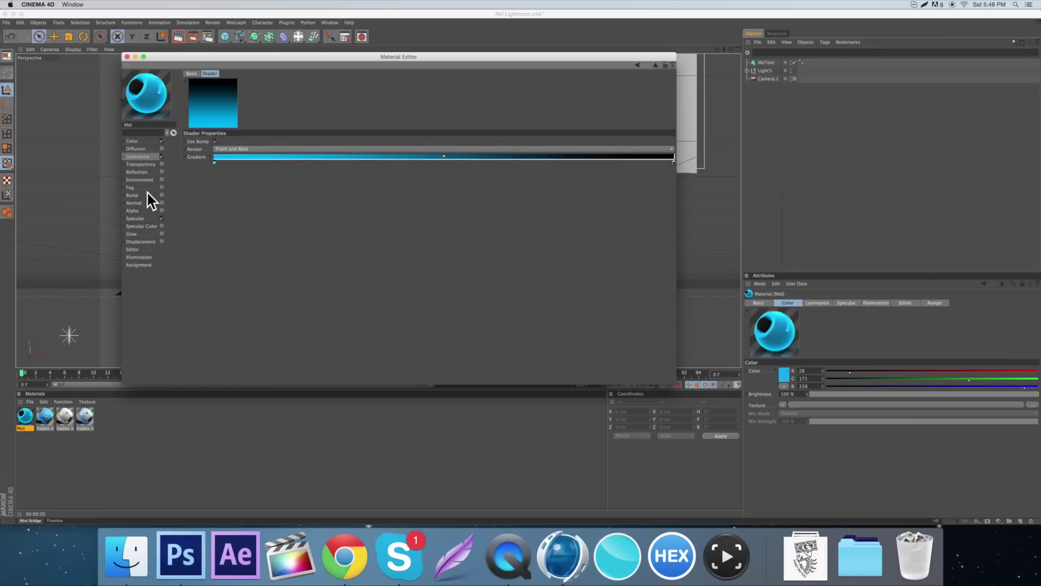
# Enable bump on the blue material with a Simple Turbulence texture, adjust its strength slightly and close the material editor.
pyautogui.click(162, 195)
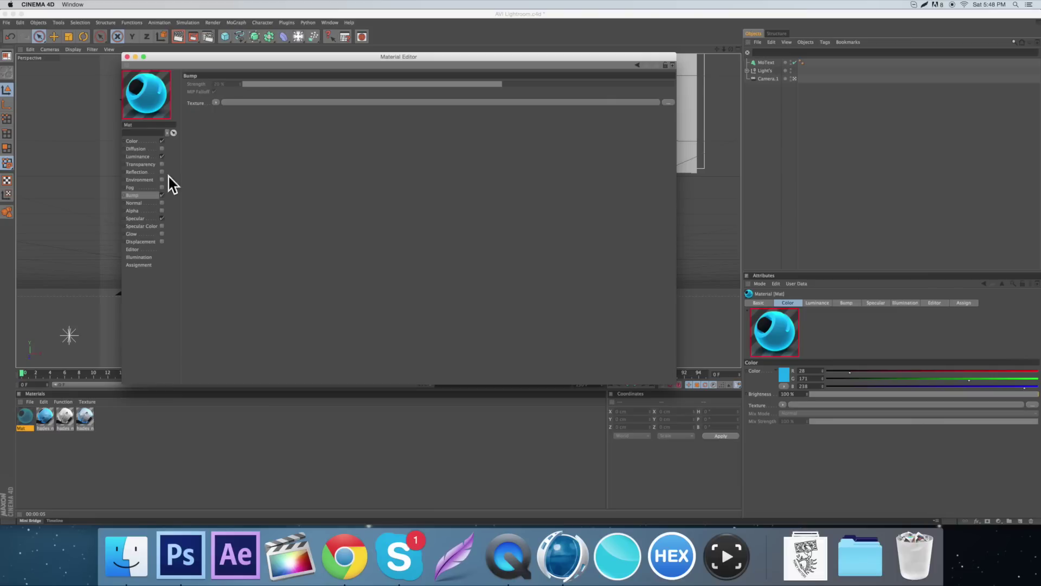
pyautogui.click(215, 103)
pyautogui.moveTo(256, 274)
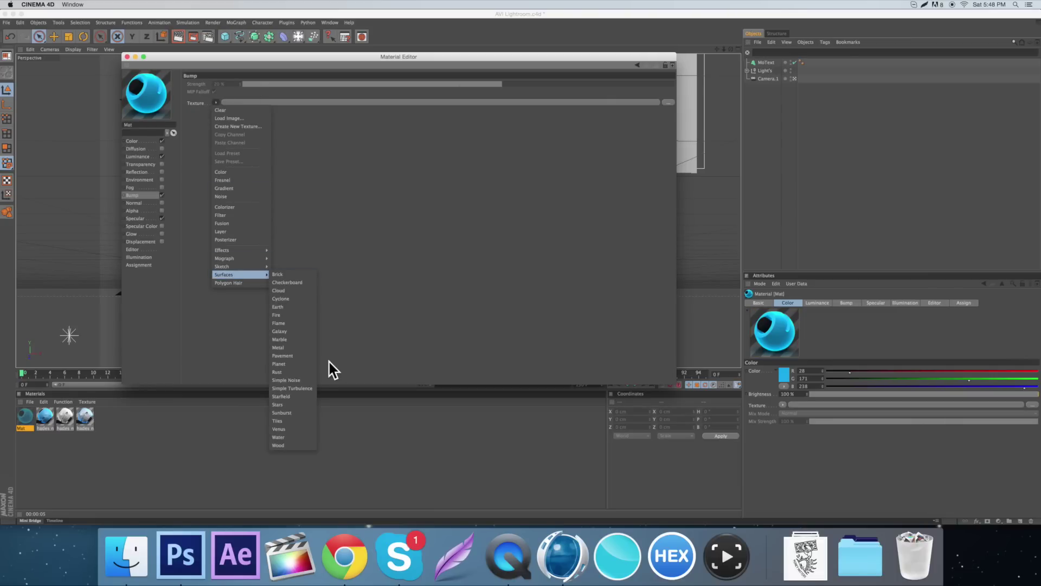
pyautogui.click(311, 389)
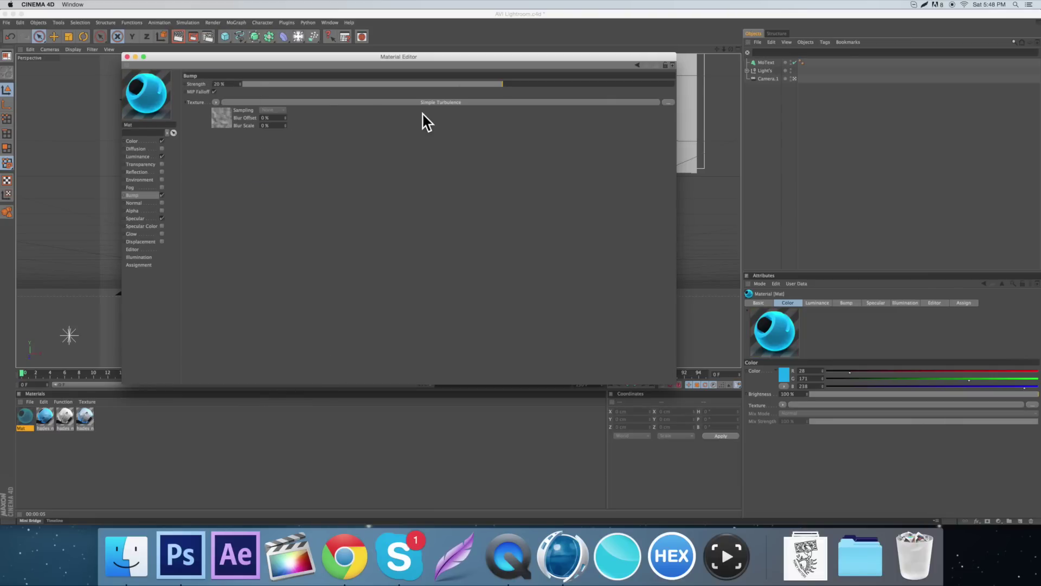
pyautogui.moveTo(511, 88); pyautogui.dragTo(515, 86)
pyautogui.click(128, 57)
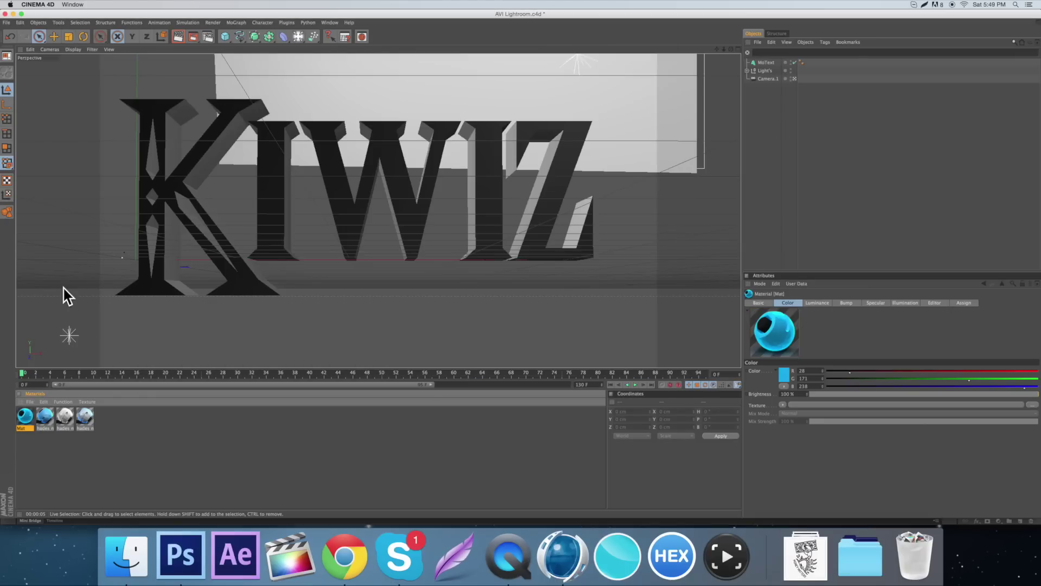
# Apply the blue material to the MoText with Cubic projection and Seamless enabled, and render a preview.
pyautogui.moveTo(24, 422); pyautogui.dragTo(765, 62)
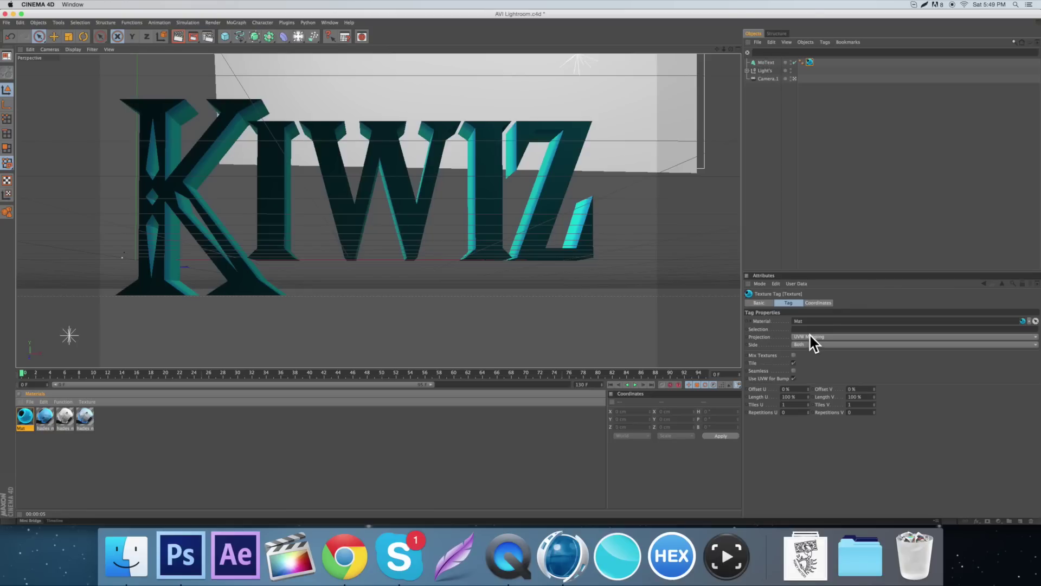
pyautogui.click(810, 333)
pyautogui.click(808, 366)
pyautogui.click(793, 370)
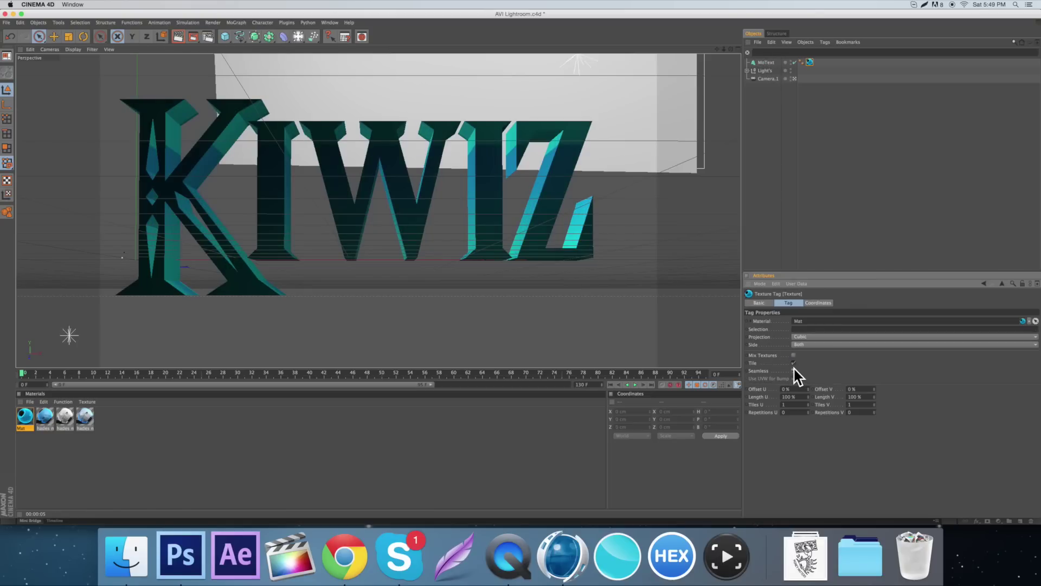
pyautogui.click(193, 37)
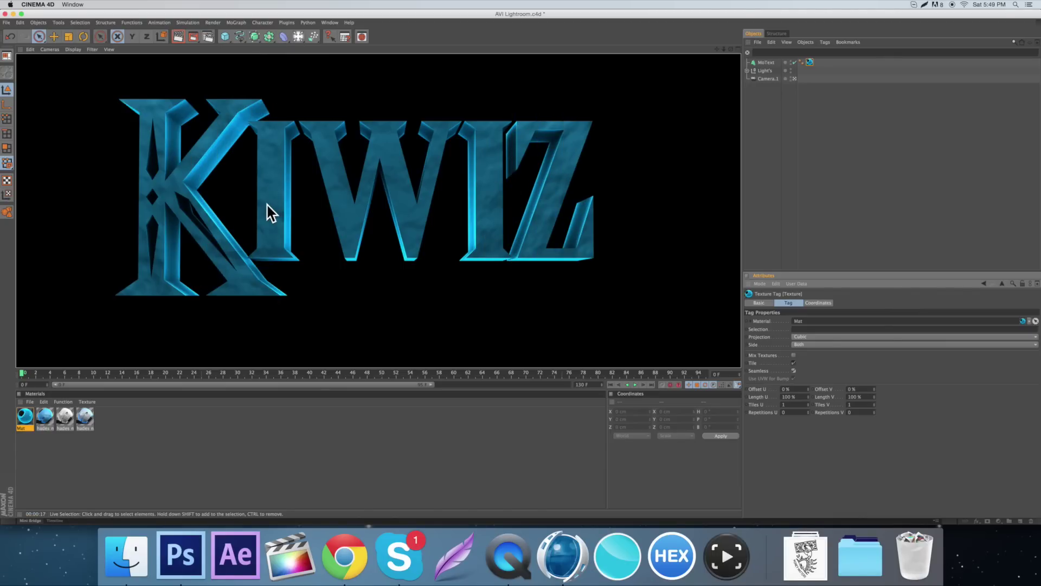
# Give the MoText fillet caps at both start and end, each with a 1 cm radius.
pyautogui.click(269, 212)
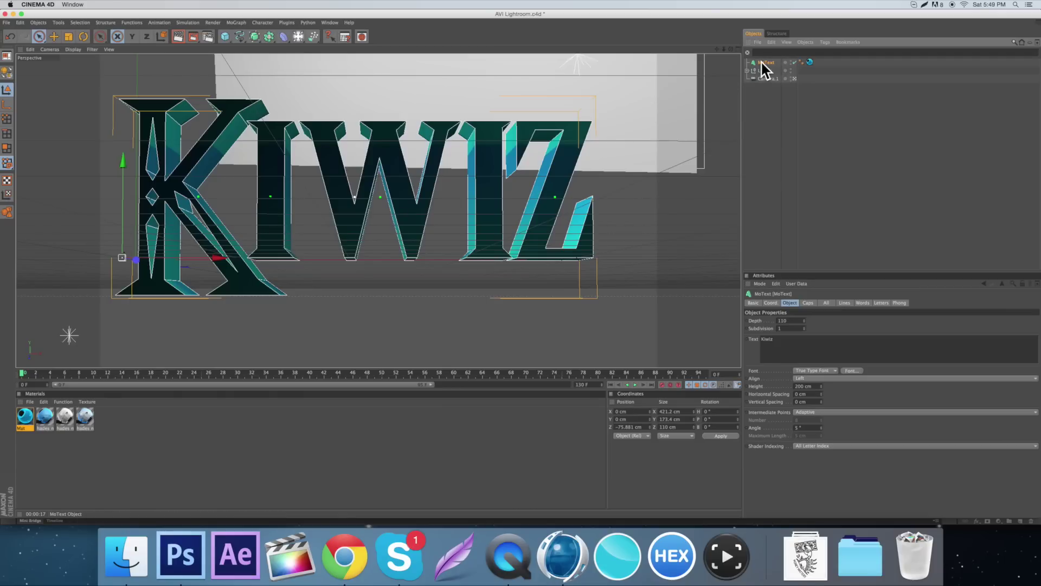
pyautogui.click(788, 303)
pyautogui.click(807, 303)
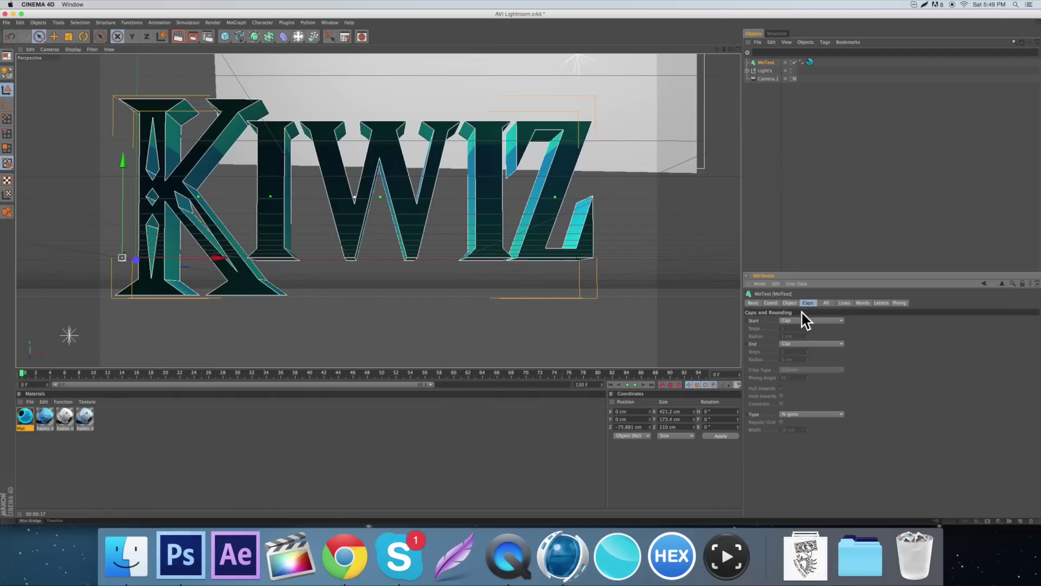
pyautogui.click(801, 321)
pyautogui.click(796, 352)
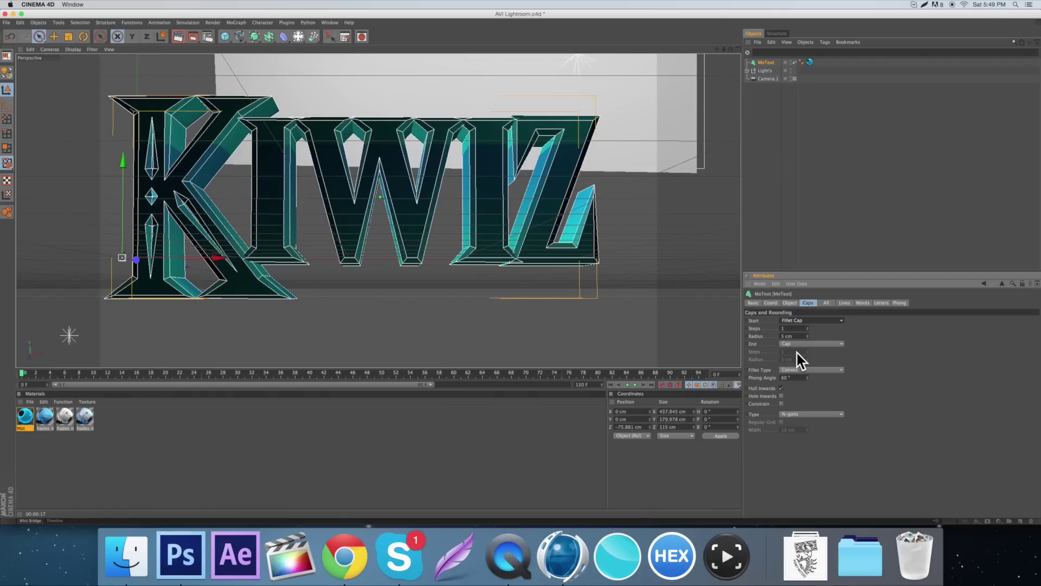
pyautogui.click(796, 344)
pyautogui.click(799, 375)
pyautogui.click(796, 359)
pyautogui.write('1')
pyautogui.click(781, 336)
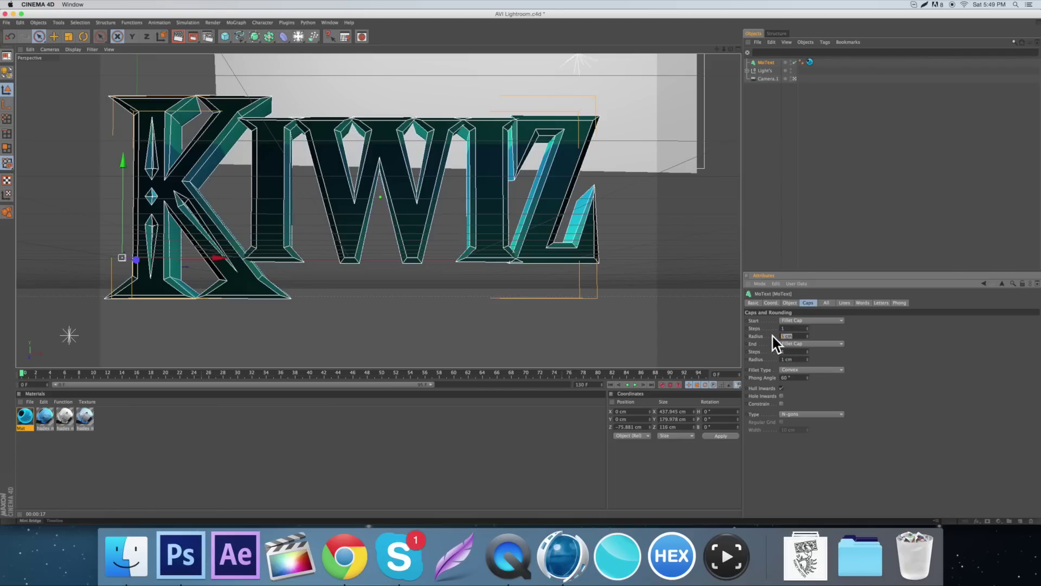
pyautogui.write('1')
pyautogui.press('Return')
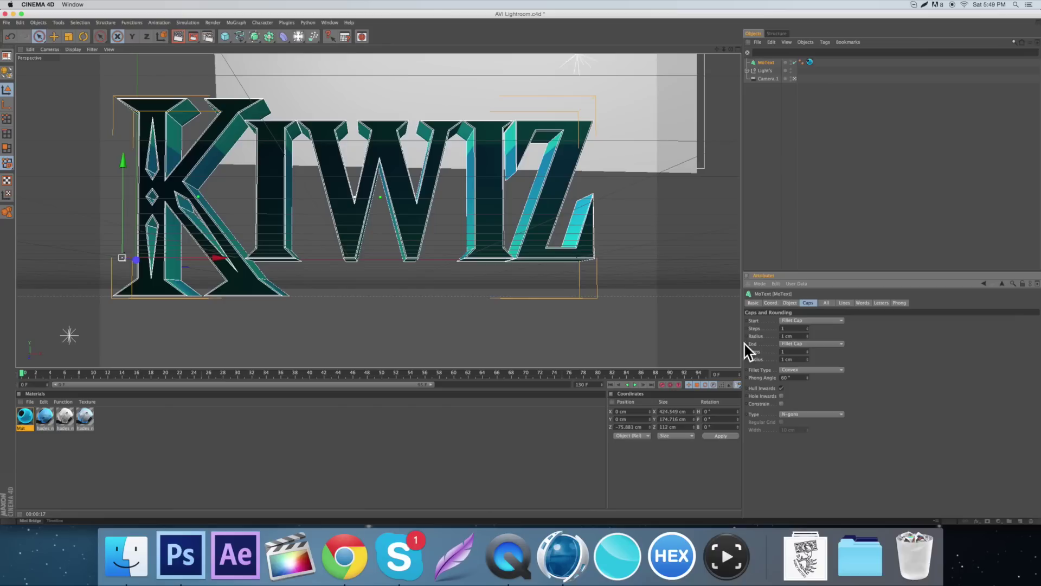
# Change the caps' fillet type to Engraved and render a preview of the text.
pyautogui.click(821, 371)
pyautogui.click(817, 408)
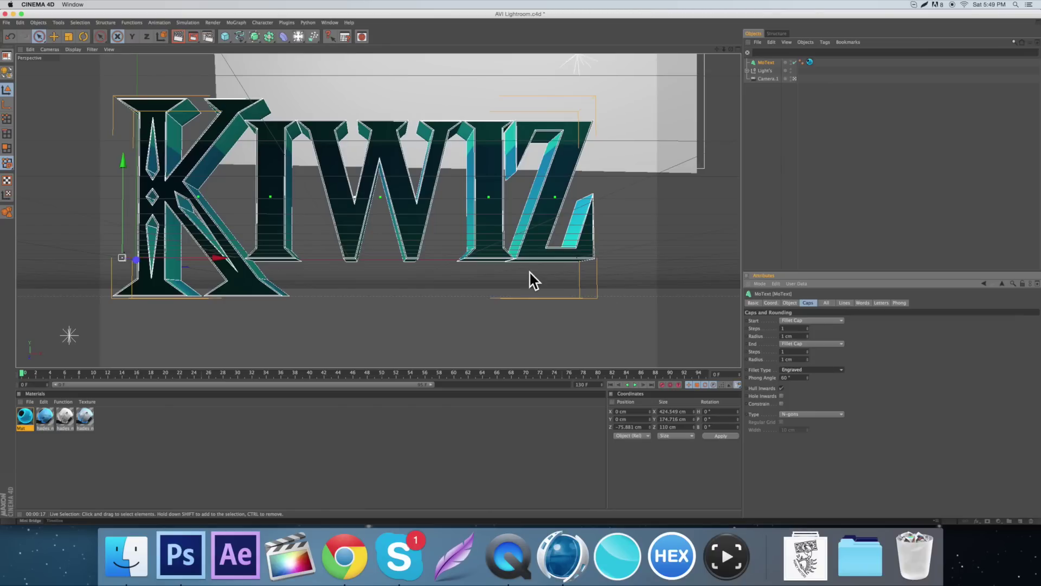
pyautogui.click(179, 37)
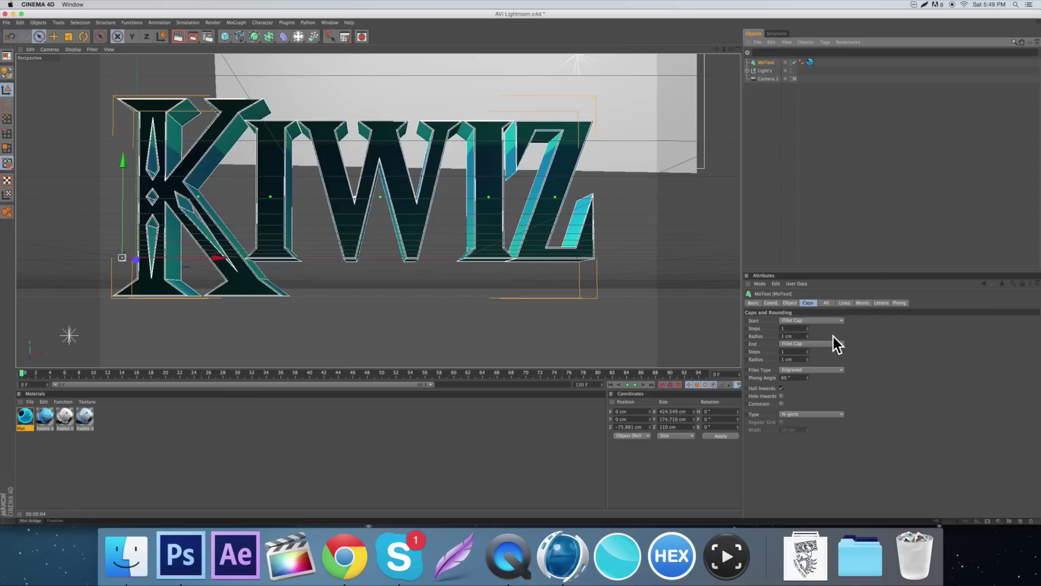
# Set both fillet caps of the MoText to 2 steps and a 2 cm radius, deselect it and render a preview.
pyautogui.click(794, 328)
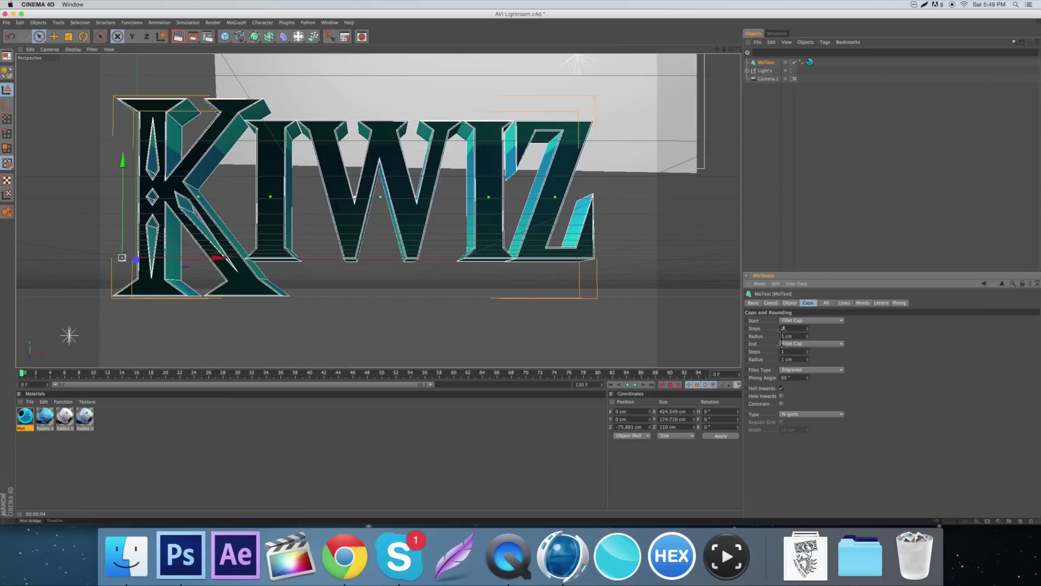
pyautogui.write('2')
pyautogui.press('Tab')
pyautogui.write('2')
pyautogui.click(801, 358)
pyautogui.click(832, 181)
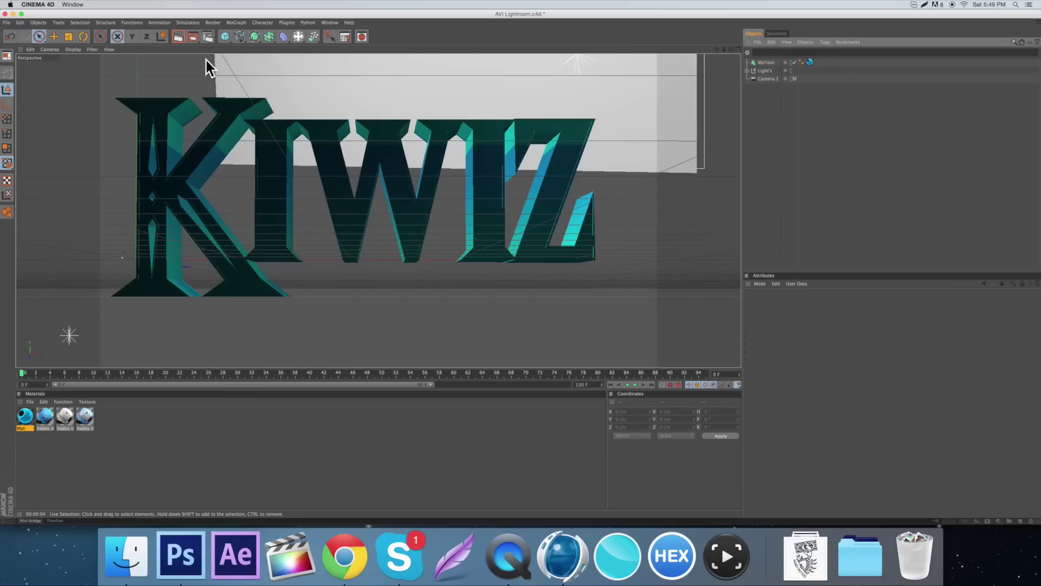
pyautogui.click(176, 35)
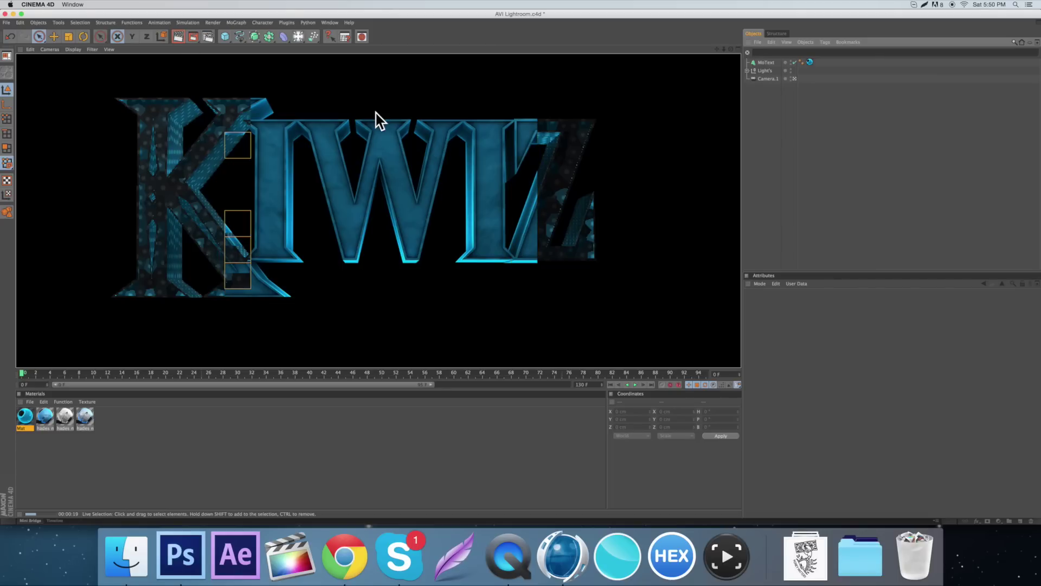
# Add a Wrap deformer and center it over the text at about X 207 cm, Y 50 cm.
pyautogui.click(340, 207)
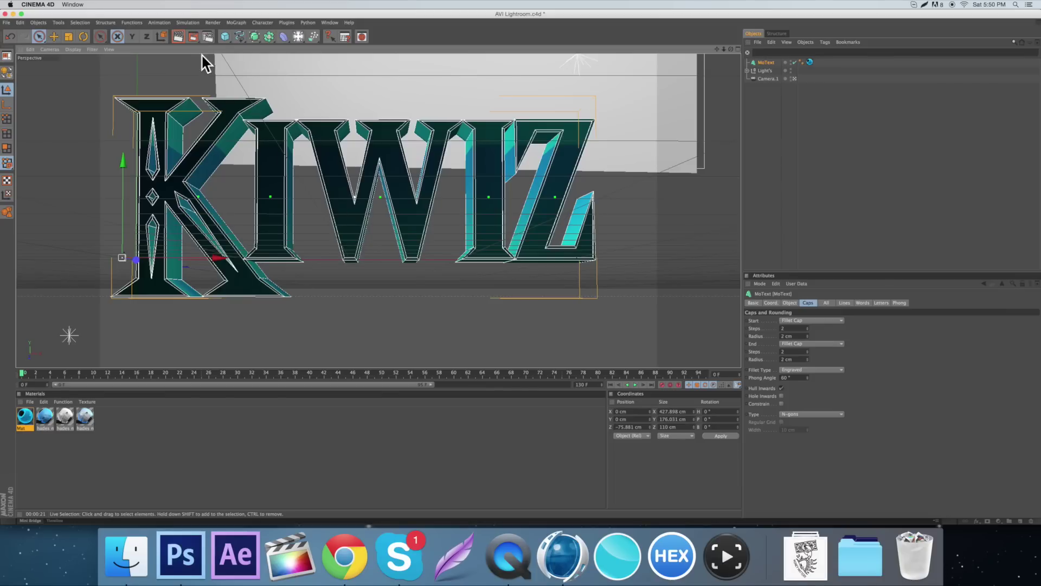
pyautogui.click(282, 36)
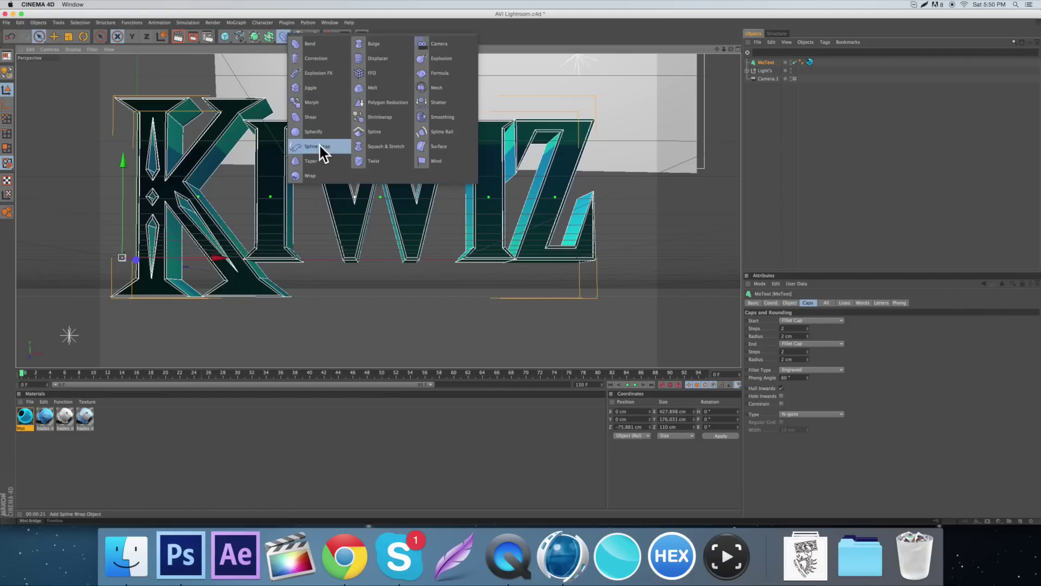
pyautogui.click(326, 174)
pyautogui.scroll(-5, 359, 102)
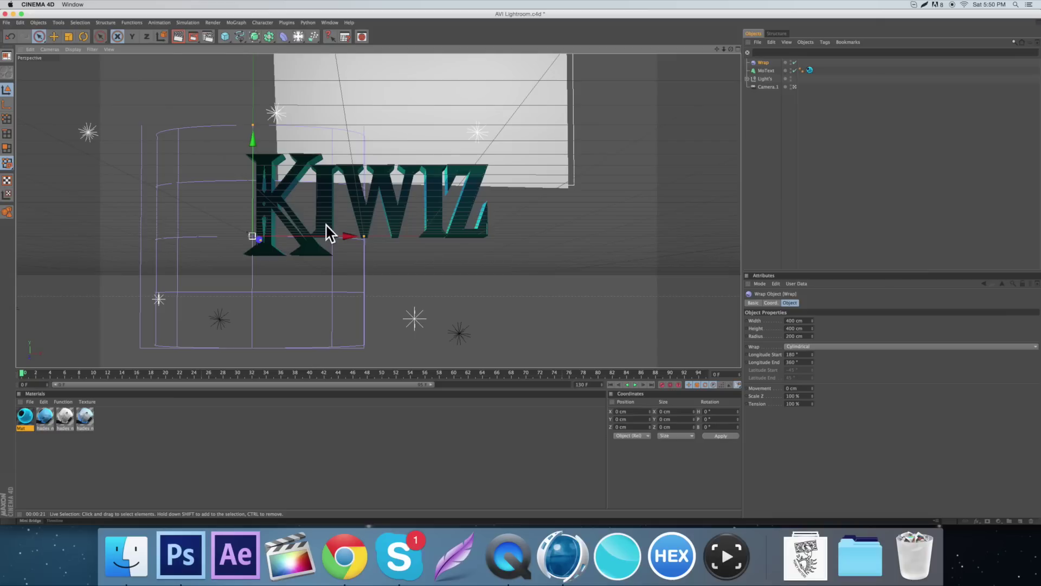
pyautogui.moveTo(327, 233); pyautogui.dragTo(449, 234)
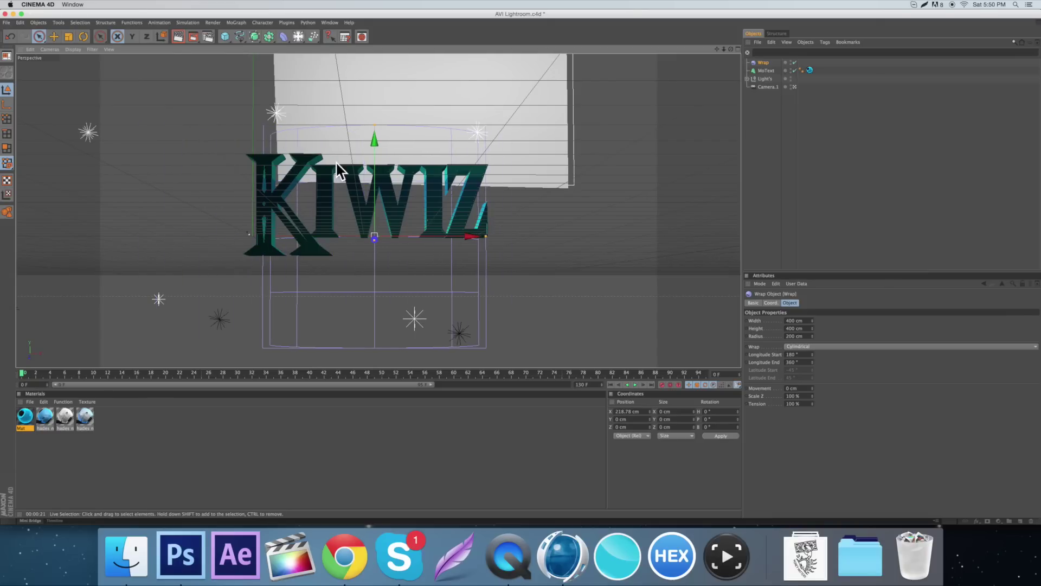
pyautogui.moveTo(370, 172); pyautogui.dragTo(371, 148)
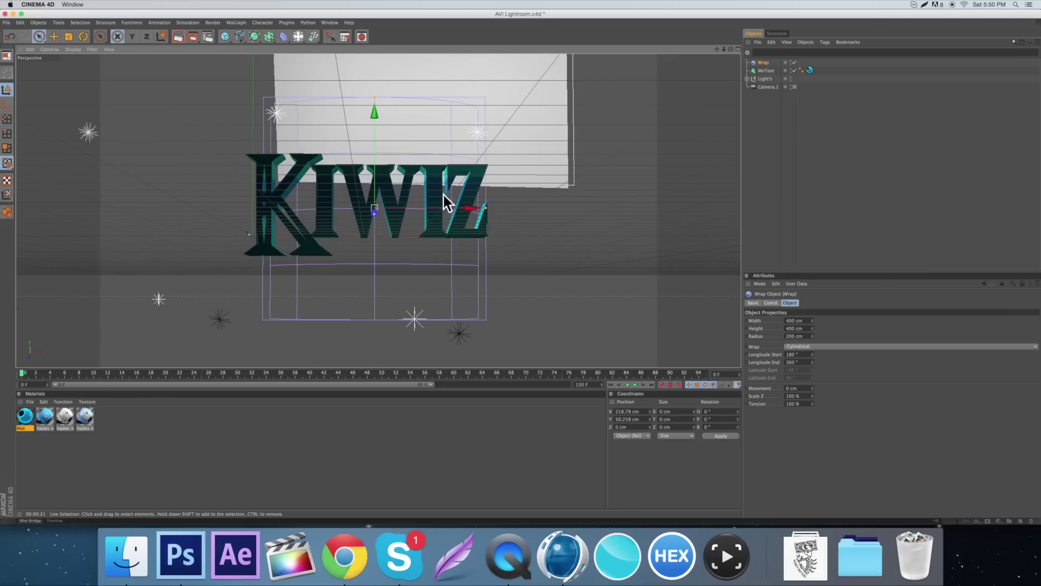
pyautogui.moveTo(444, 207); pyautogui.dragTo(437, 207)
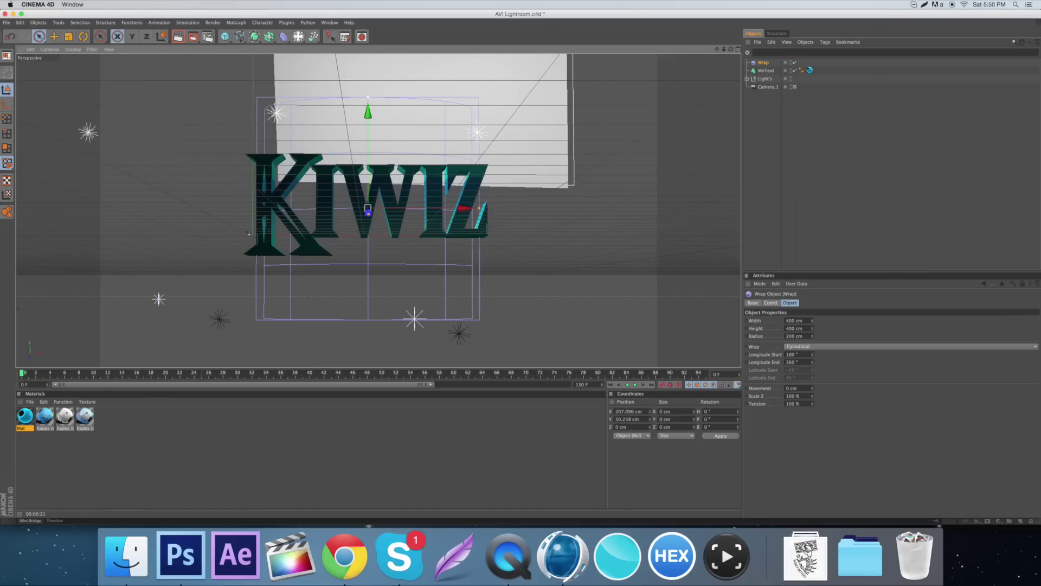
# Scale the Wrap deformer vertically into a thin band about 32 cm high.
pyautogui.click(69, 36)
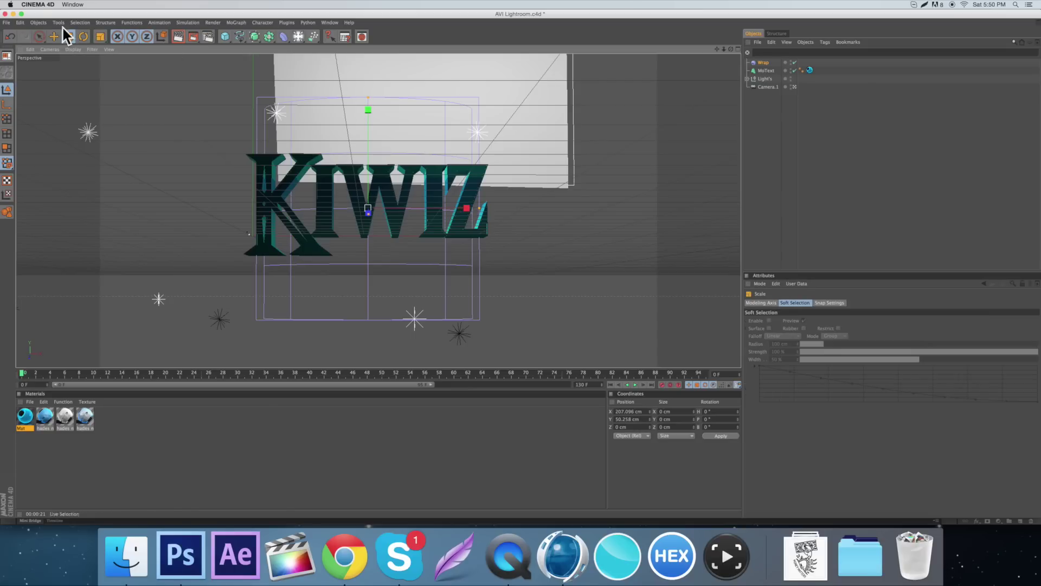
pyautogui.moveTo(368, 109); pyautogui.dragTo(368, 88)
pyautogui.scroll(5, 369, 87)
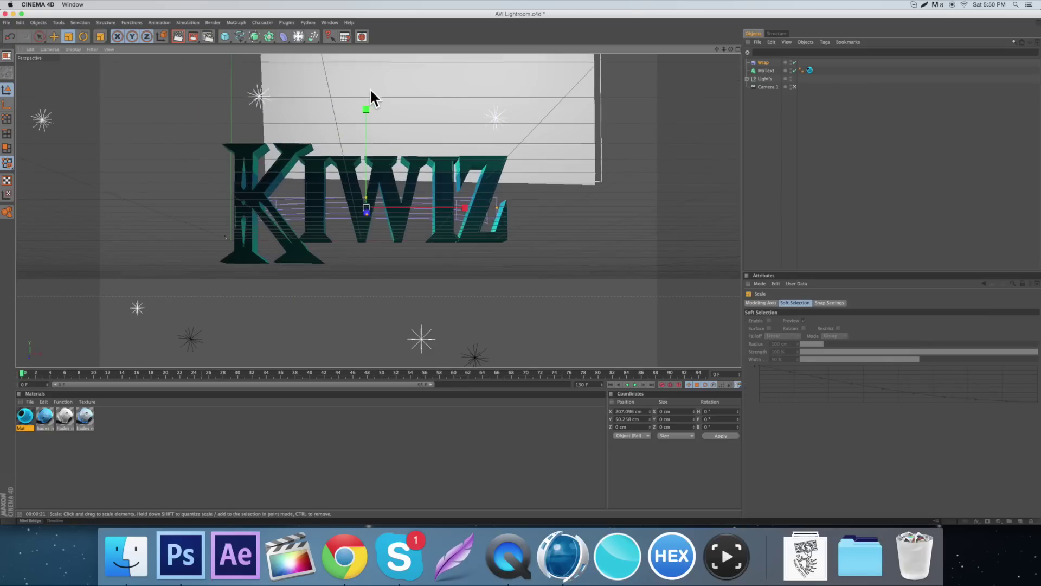
# Move the Wrap deformer in depth to about Z -79 cm and nest it under the MoText.
pyautogui.click(38, 36)
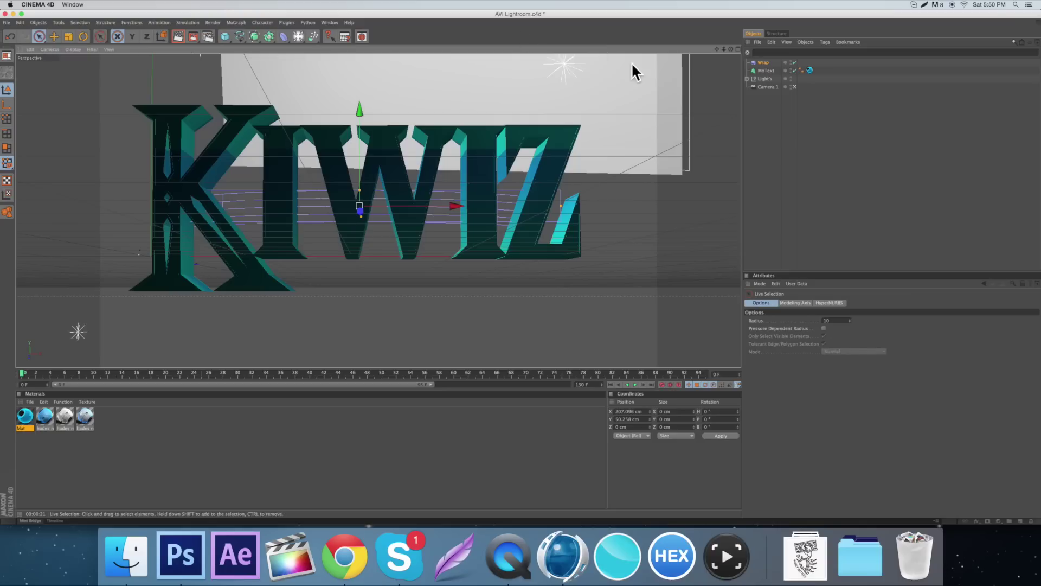
pyautogui.click(737, 49)
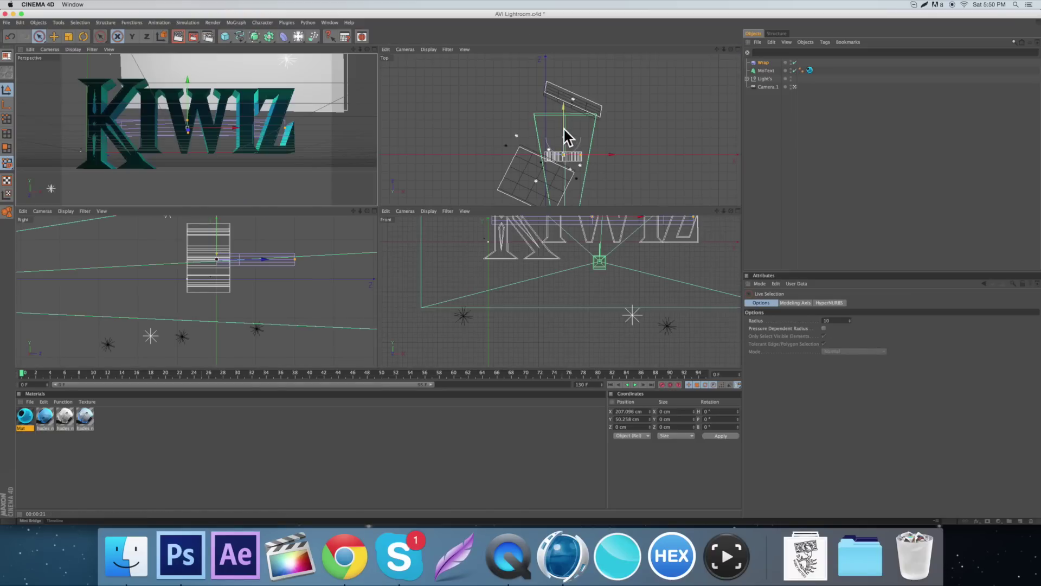
pyautogui.moveTo(565, 135); pyautogui.dragTo(565, 149)
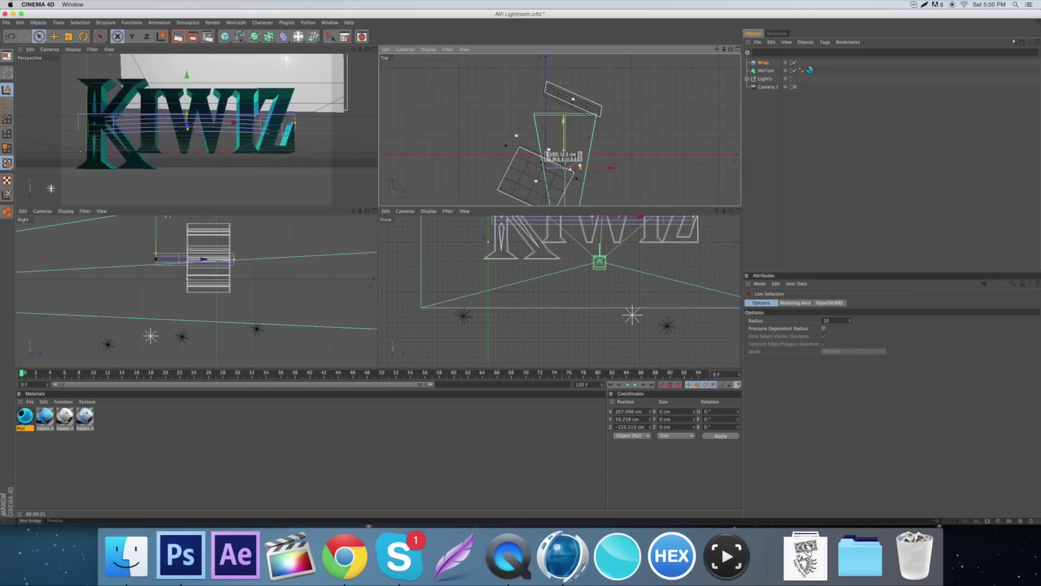
pyautogui.click(374, 49)
pyautogui.moveTo(764, 62); pyautogui.dragTo(767, 72)
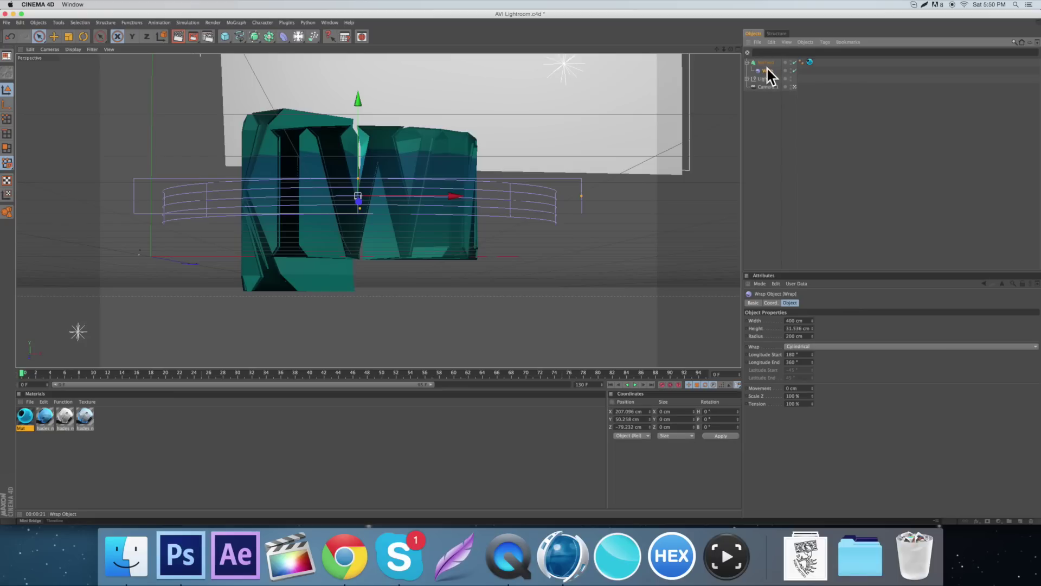
# Enlarge the Wrap deformer to about 1072 cm wide with a radius of about 510 cm, and render a preview.
pyautogui.click(63, 31)
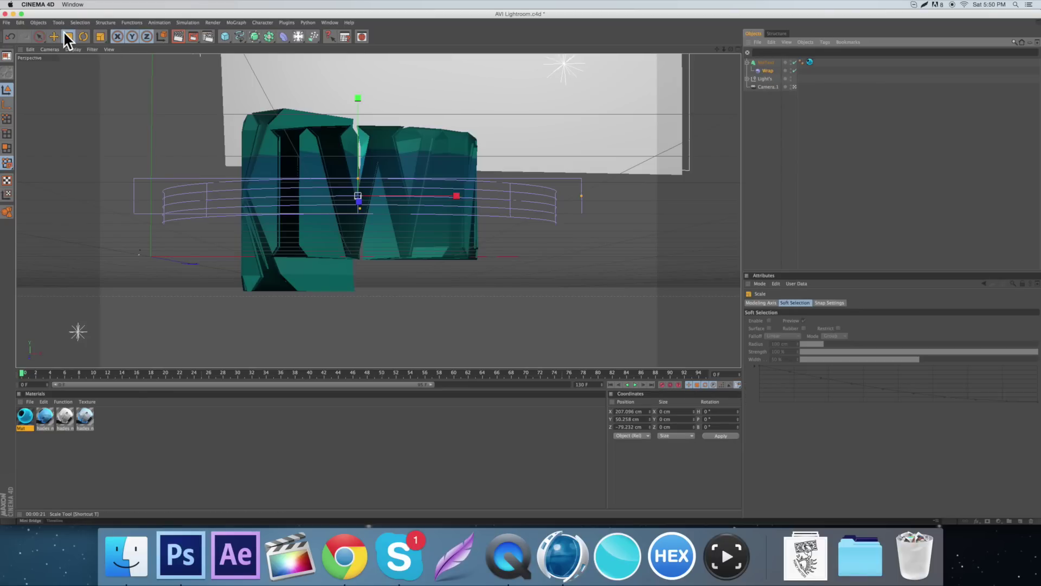
pyautogui.moveTo(360, 198); pyautogui.dragTo(538, 110)
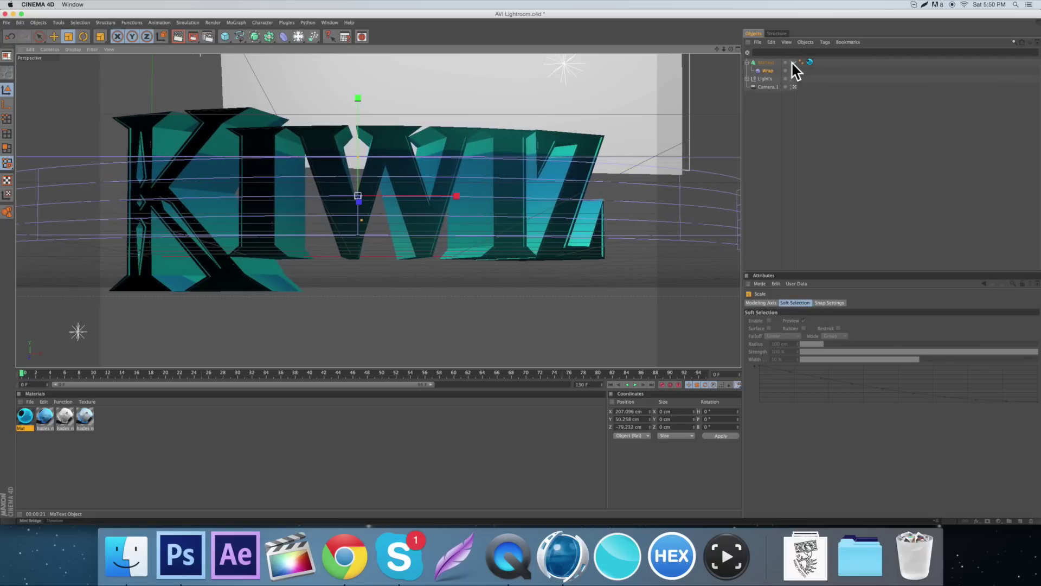
pyautogui.click(767, 71)
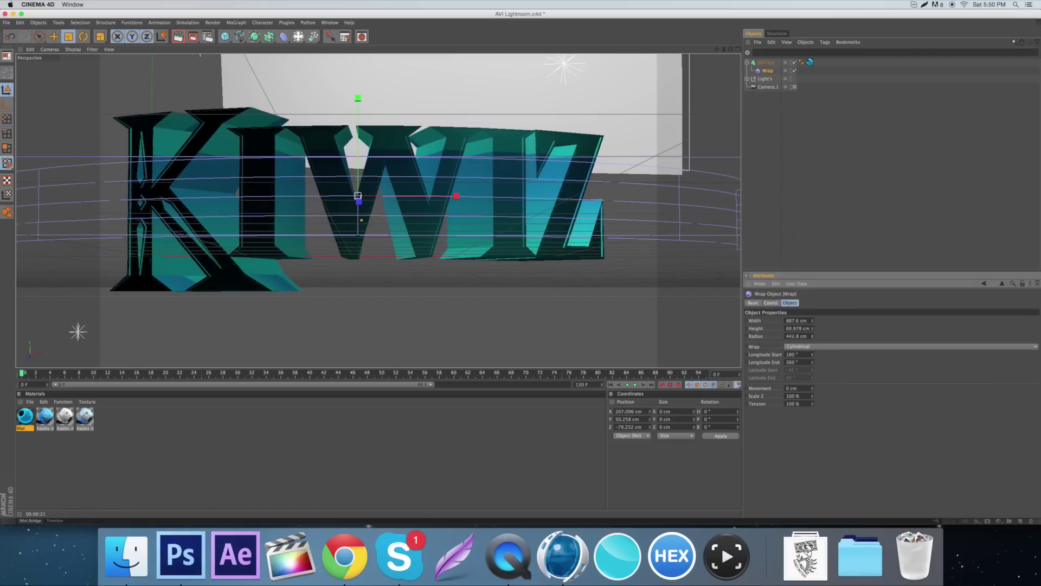
pyautogui.click(178, 37)
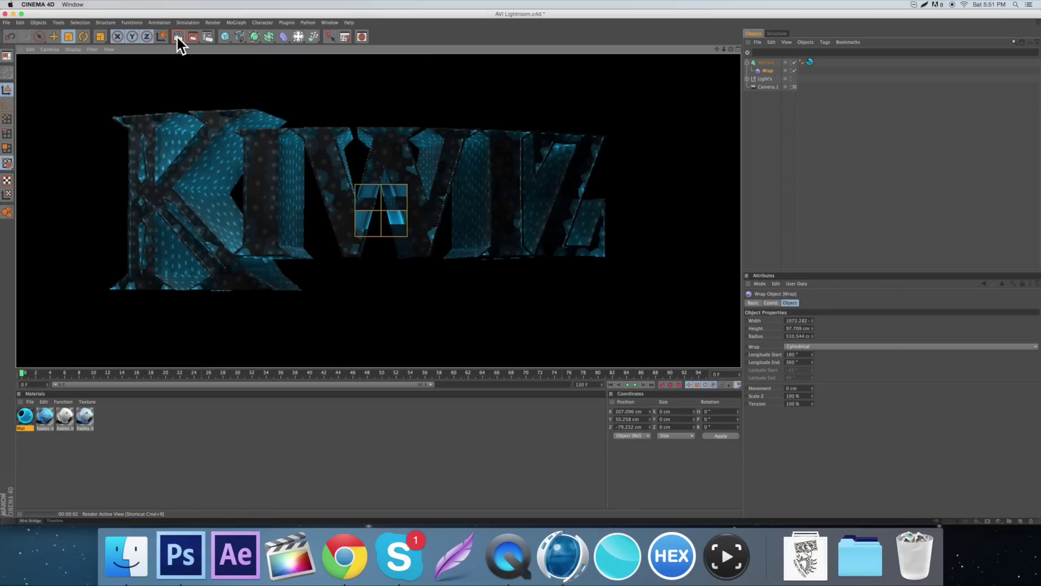